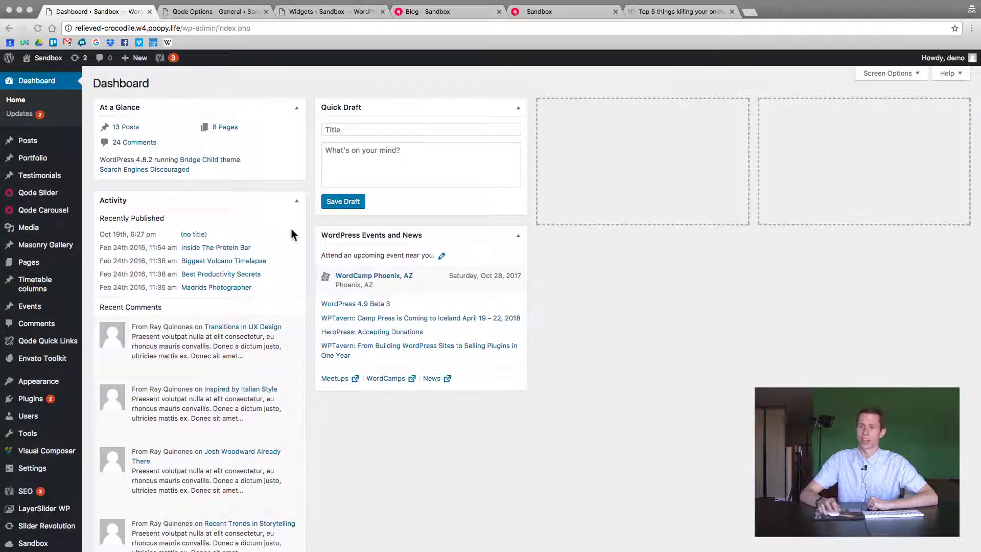
- Bring up the 'Top 5 Things Killing Your Online Business' post and scroll through its right-hand sidebar
click(667, 12)
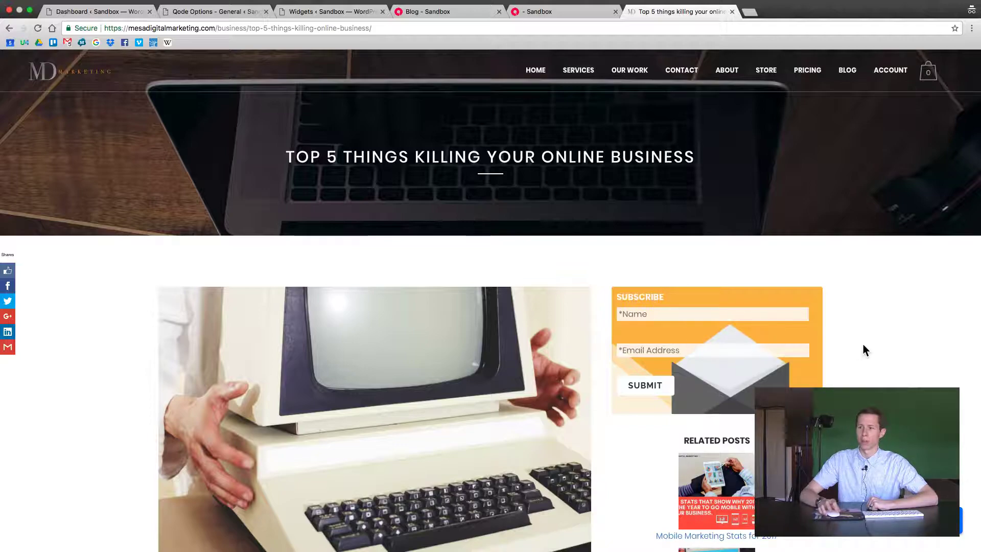
scroll(800, 334, down, 5)
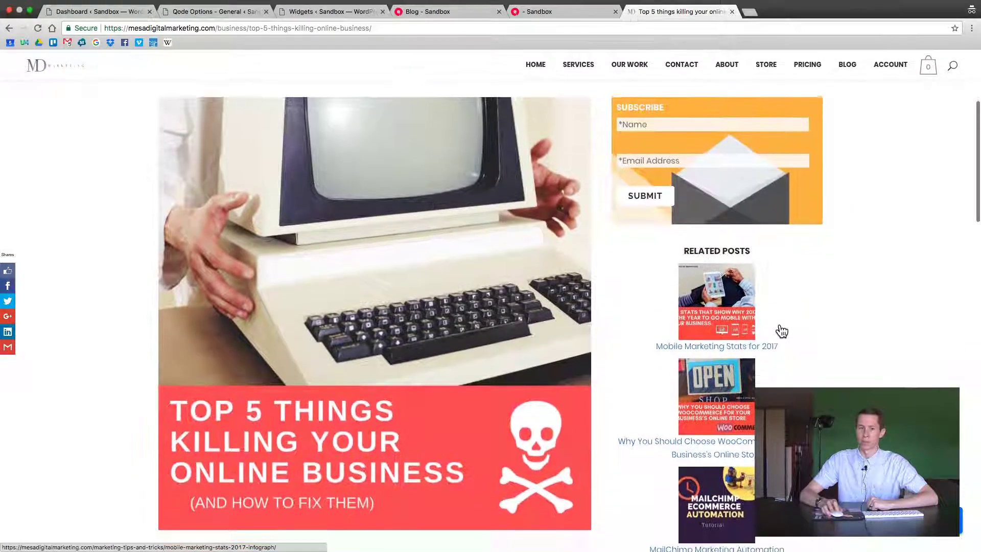
scroll(782, 332, down, 2)
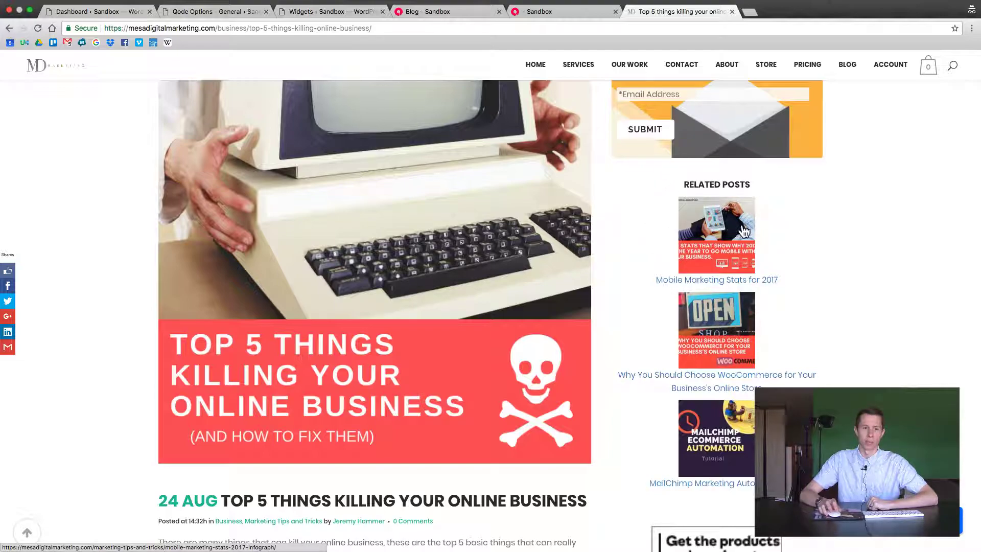
scroll(845, 261, down, 1)
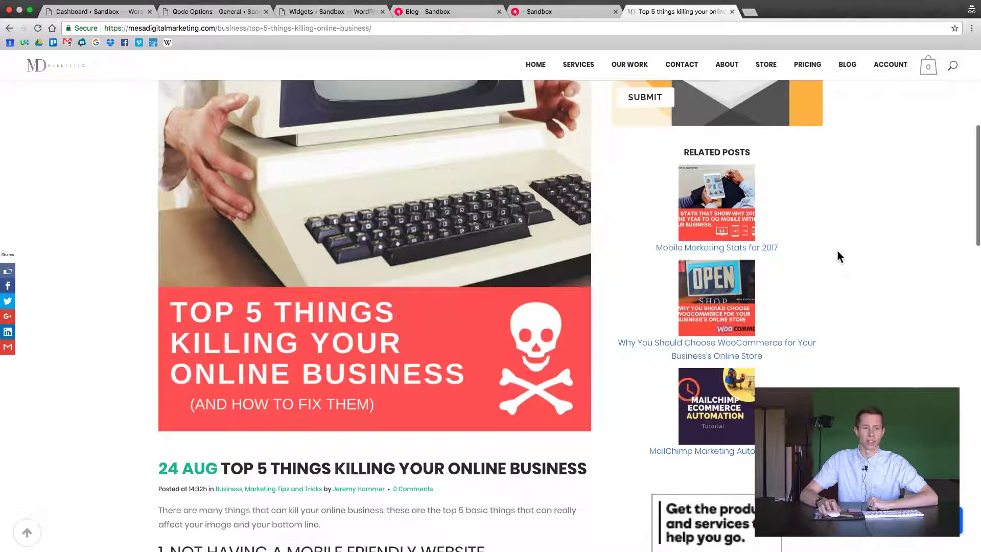
scroll(838, 255, down, 5)
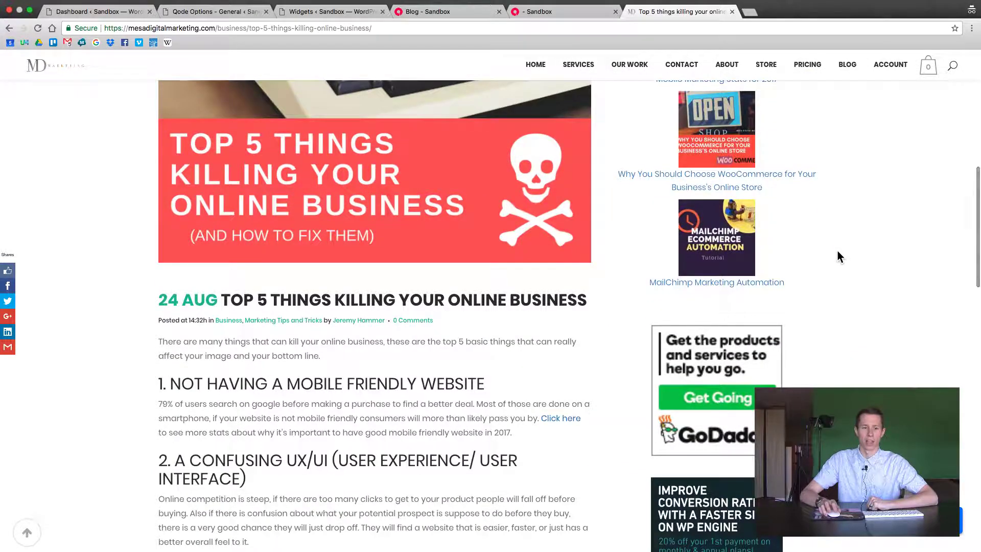
scroll(838, 256, down, 3)
scroll(838, 255, up, 1)
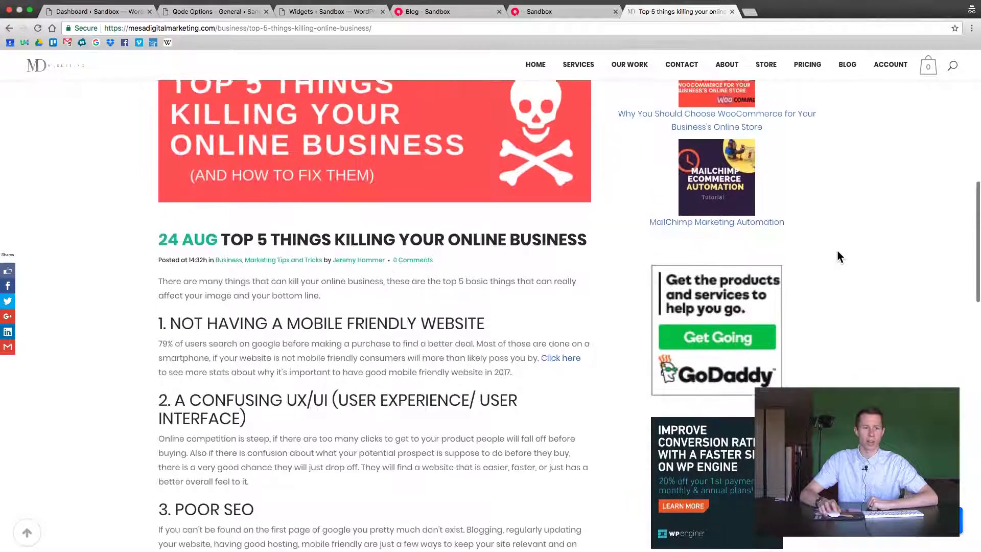
scroll(838, 252, up, 9)
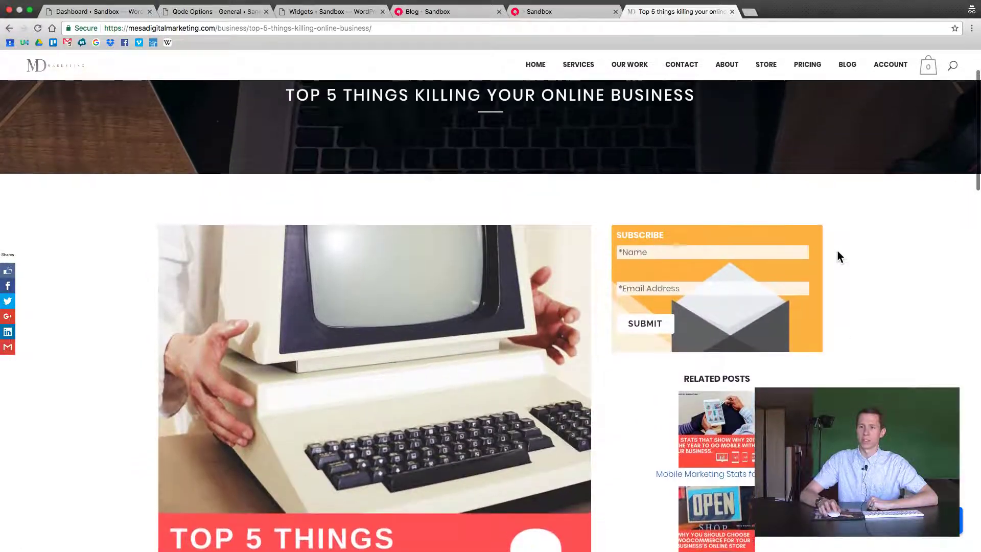
scroll(838, 251, up, 2)
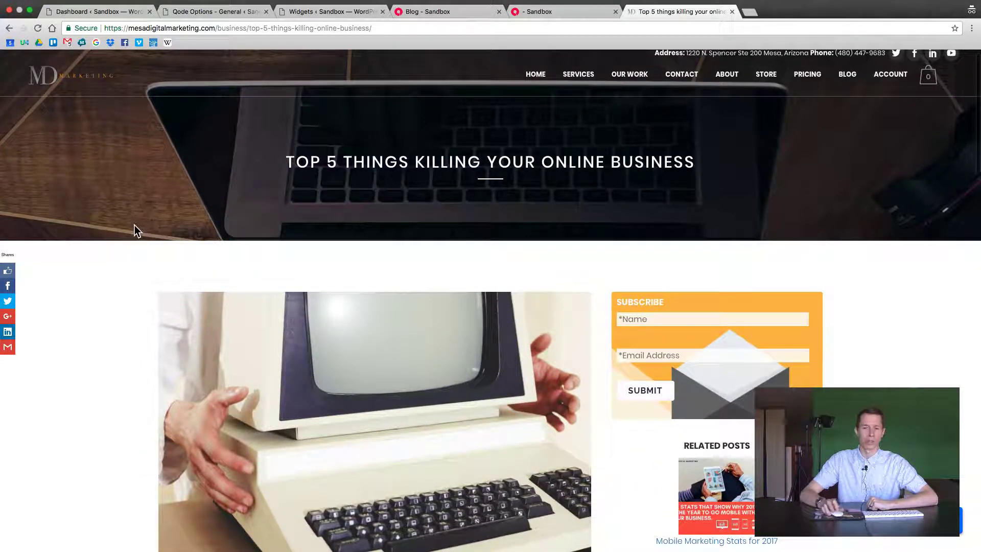
scroll(360, 246, down, 2)
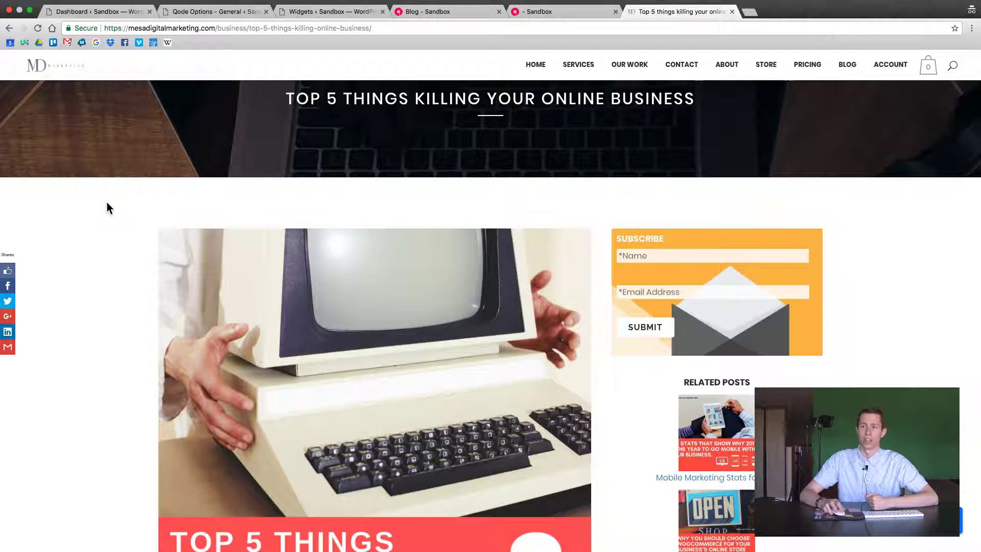
- Go from the Dashboard to Appearance > Widgets and highlight the Custom Widget Area heading
click(78, 13)
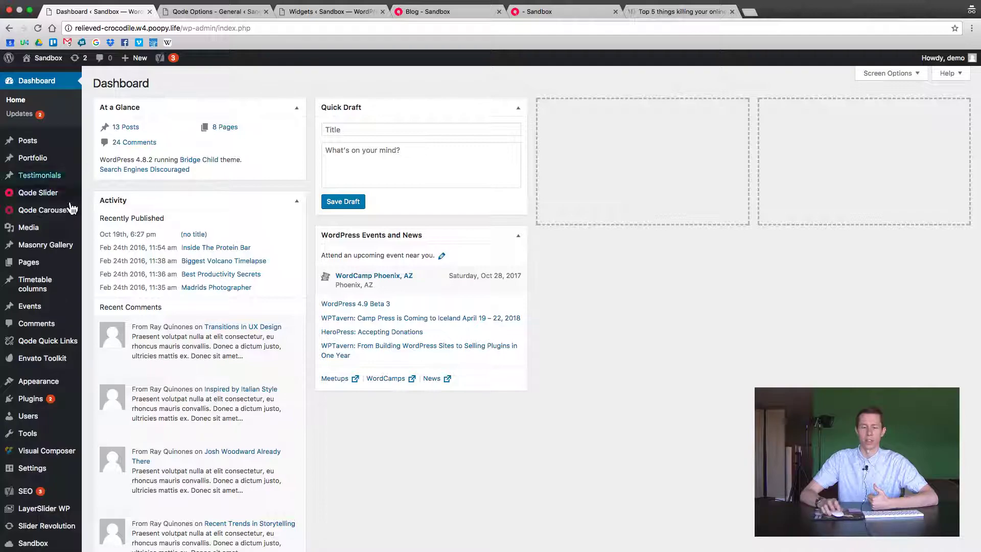
mouse_move(45, 308)
mouse_move(38, 390)
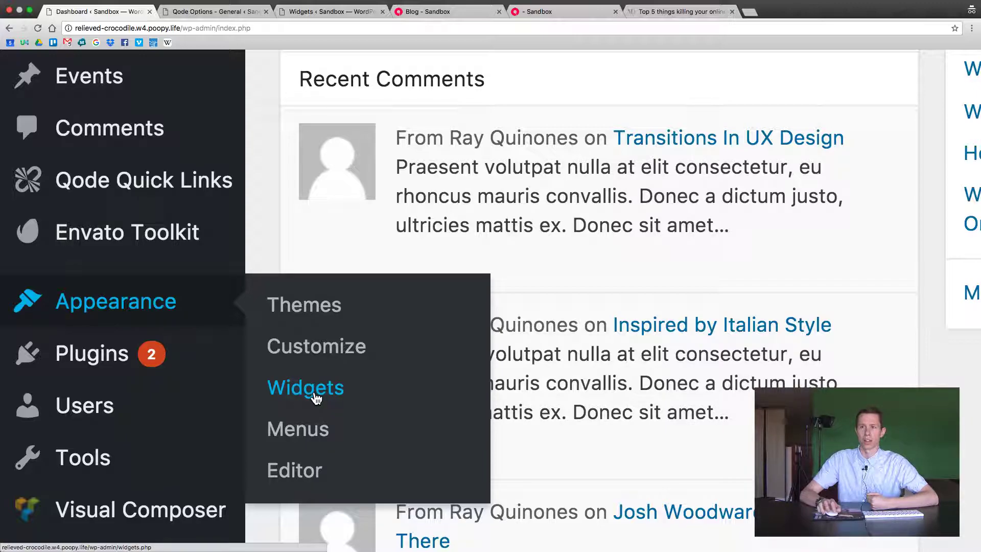
click(330, 11)
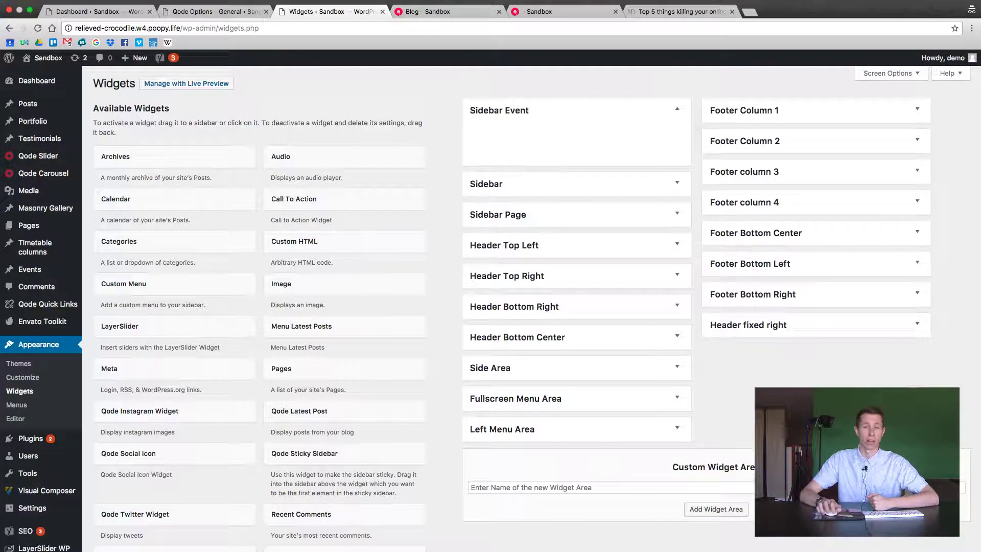
drag(744, 467, 679, 465)
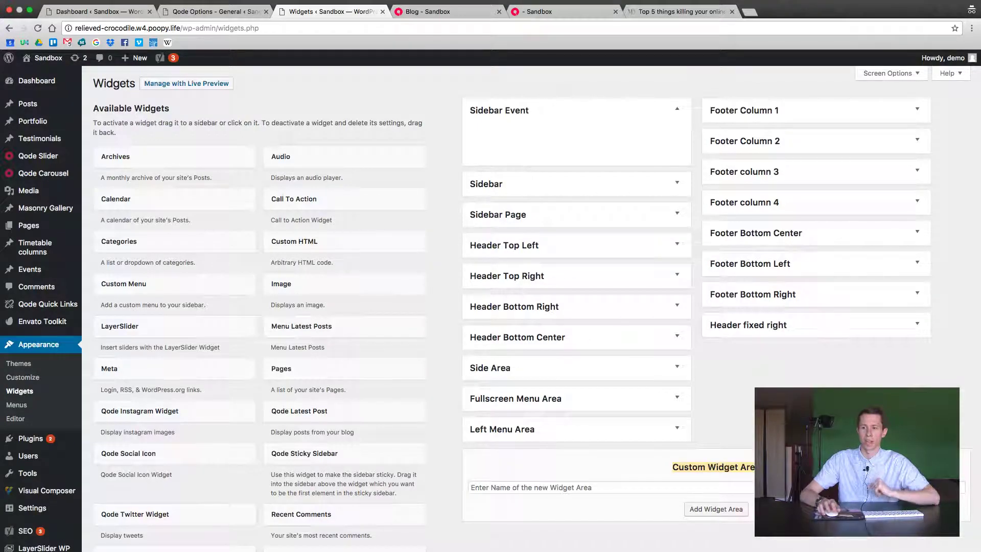
- Add a custom widget area named 'Blog Inside Page'
click(512, 487)
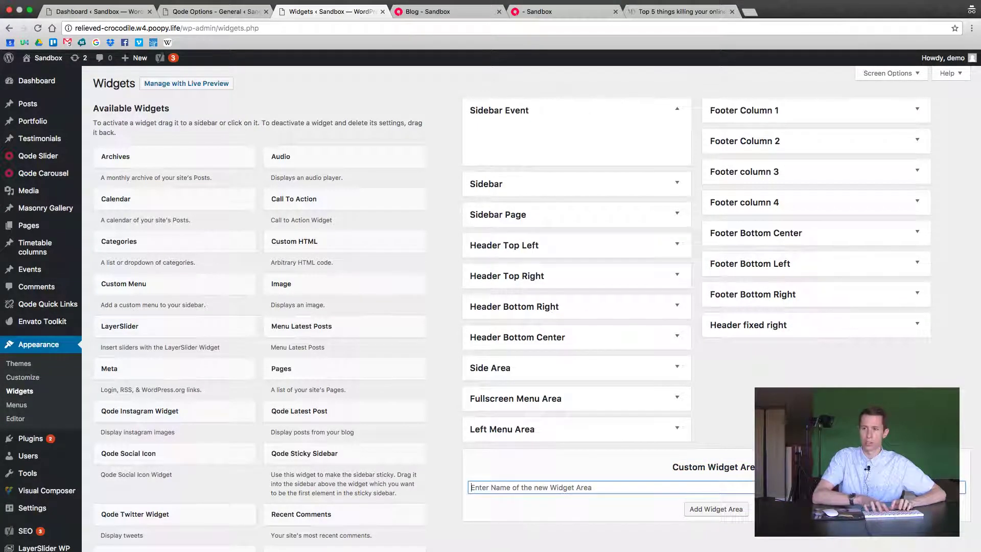
text(Bl)
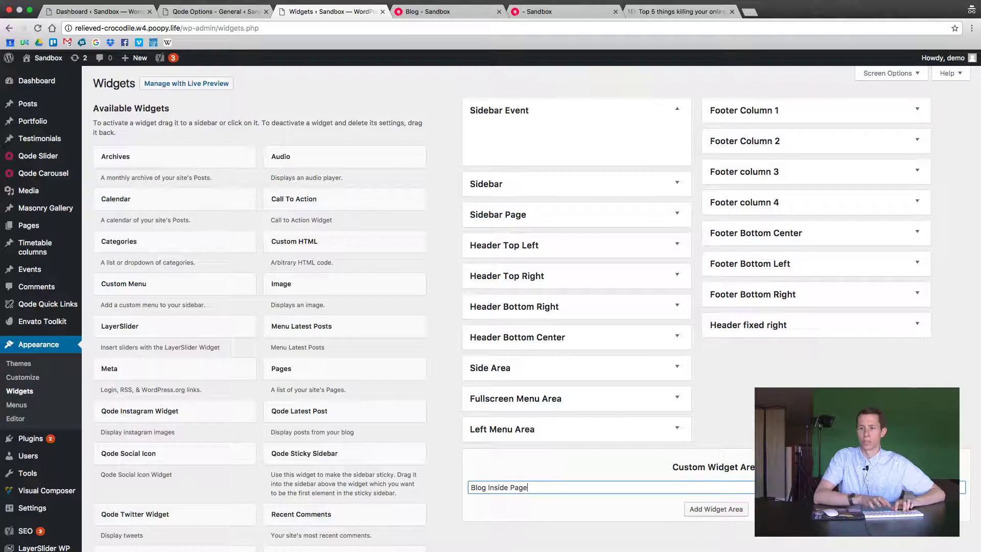
text(og Inside Page)
click(725, 508)
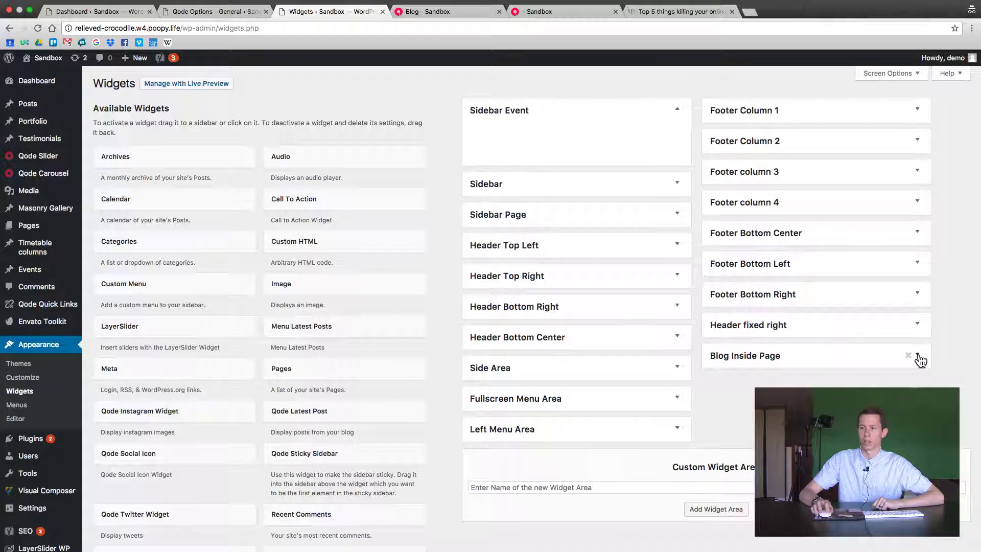
- Expand Blog Inside Page and add the Qode Latest Post widget to it
click(919, 358)
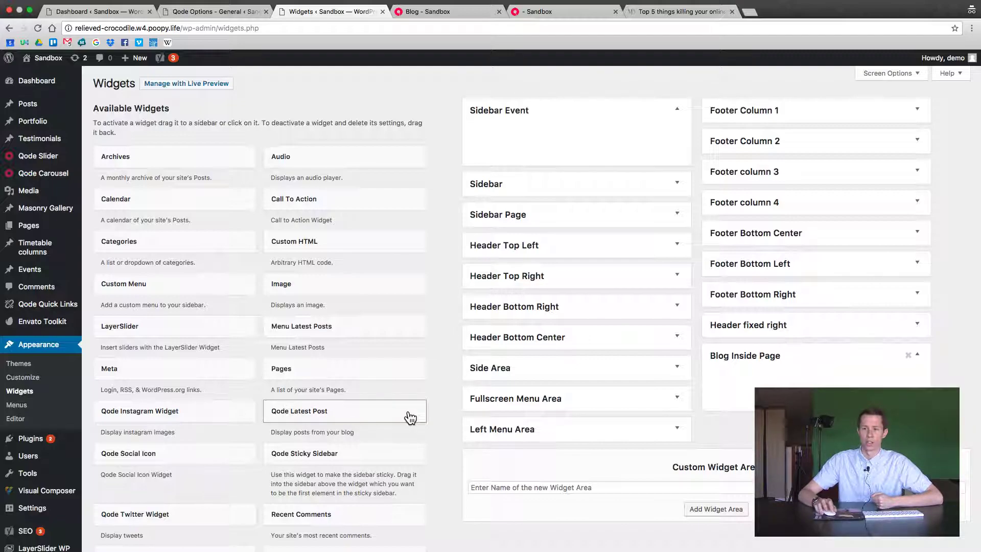
scroll(377, 372, down, 1)
drag(353, 381, 752, 354)
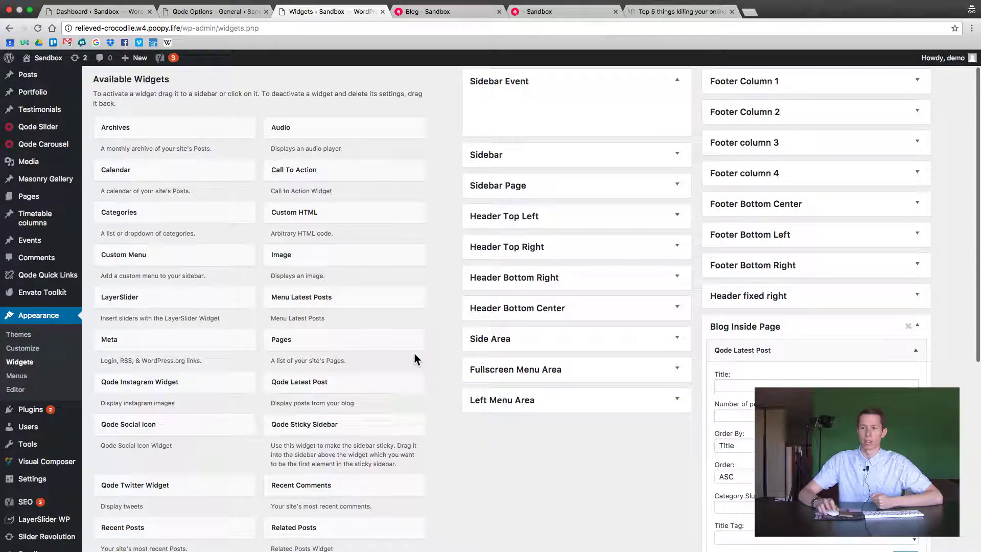
scroll(412, 351, down, 3)
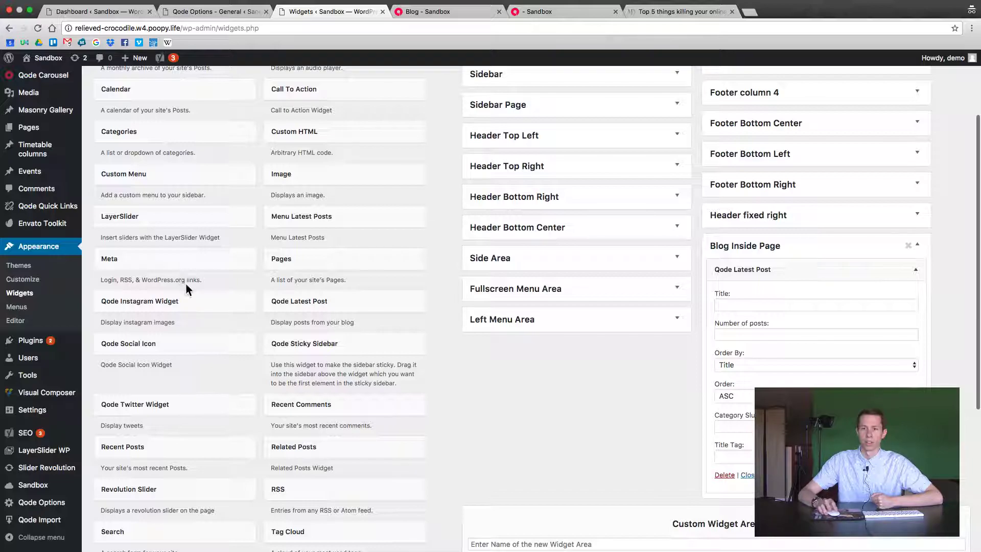
- Find the Search and Categories widgets and add both to Blog Inside Page
key(super+f)
text(sea)
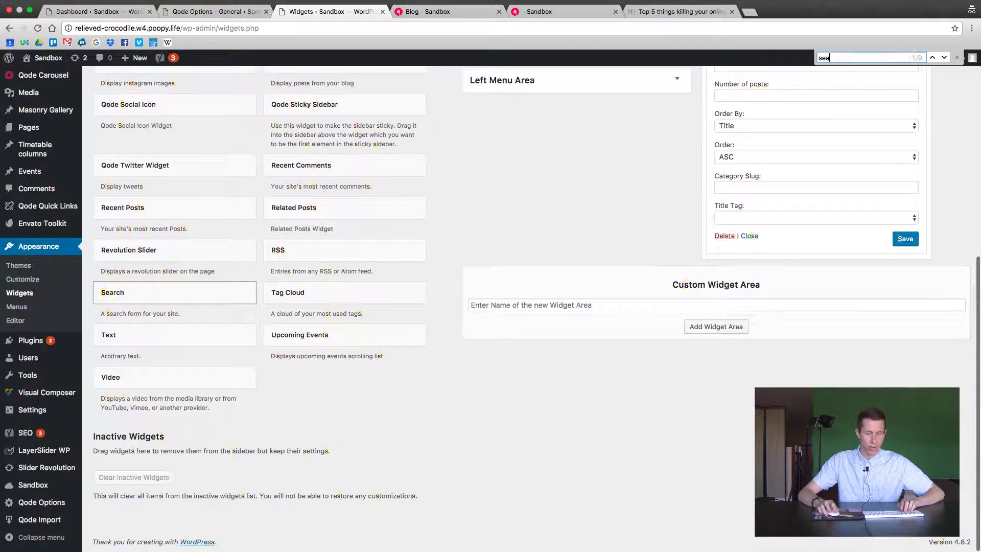
text(r)
drag(182, 287, 821, 235)
scroll(738, 242, up, 5)
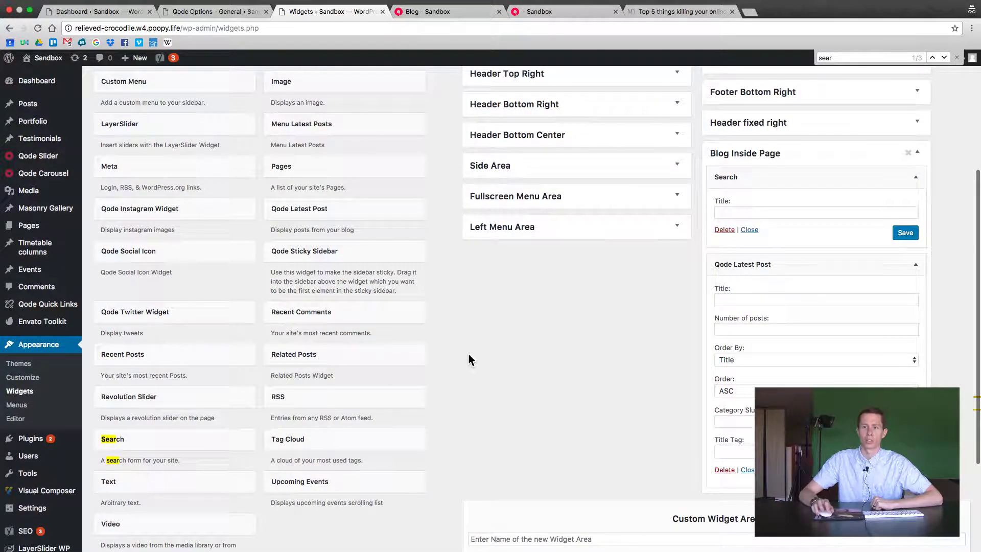
scroll(401, 366, up, 5)
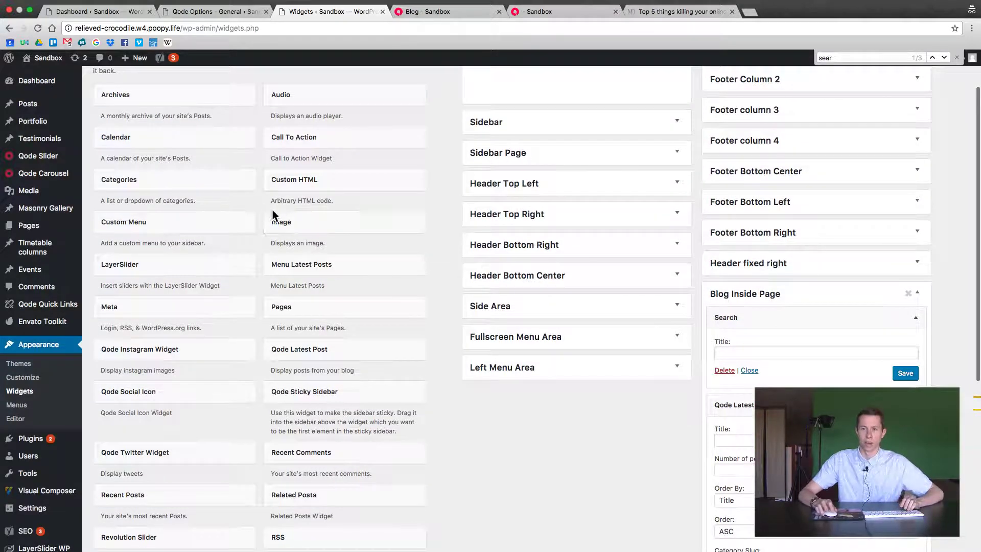
drag(212, 189, 828, 393)
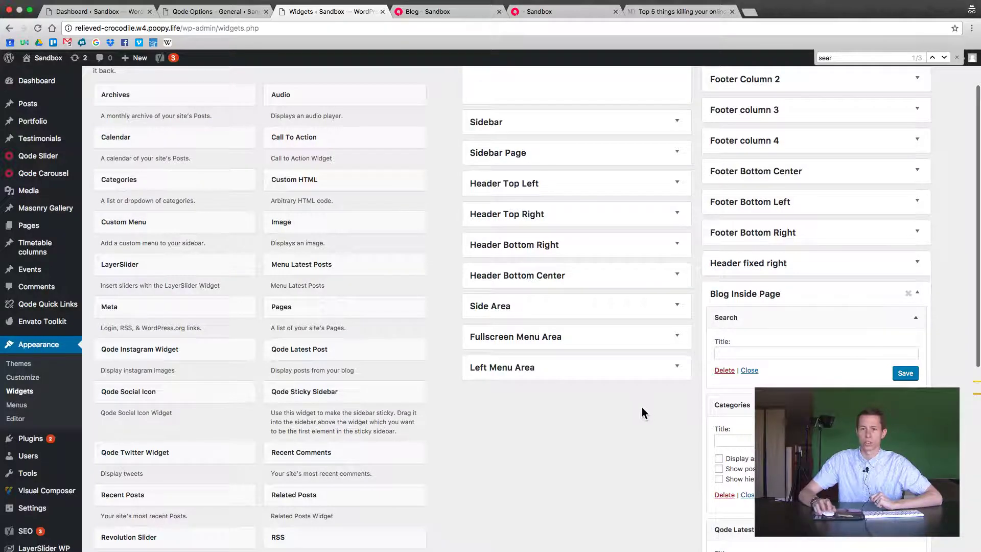
scroll(610, 465, down, 1)
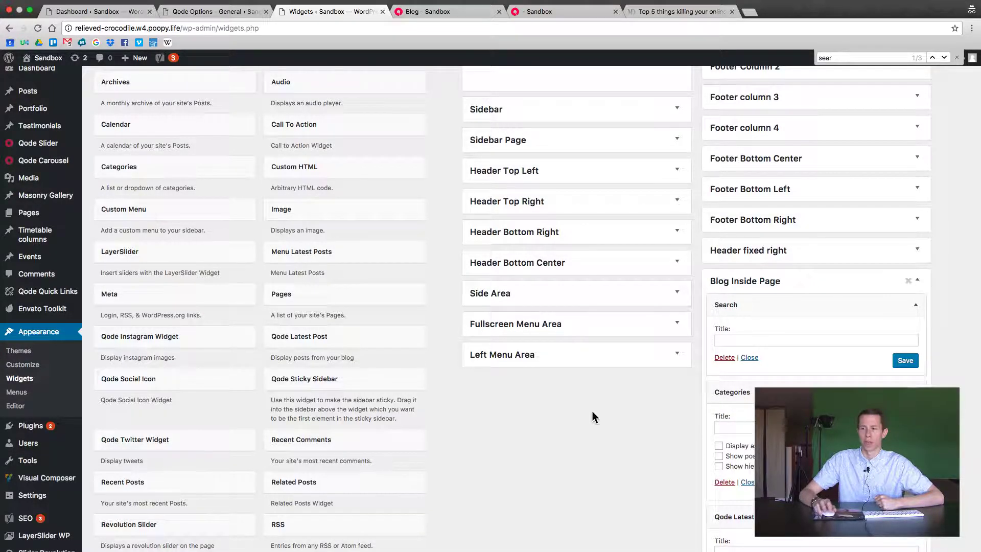
scroll(769, 375, down, 4)
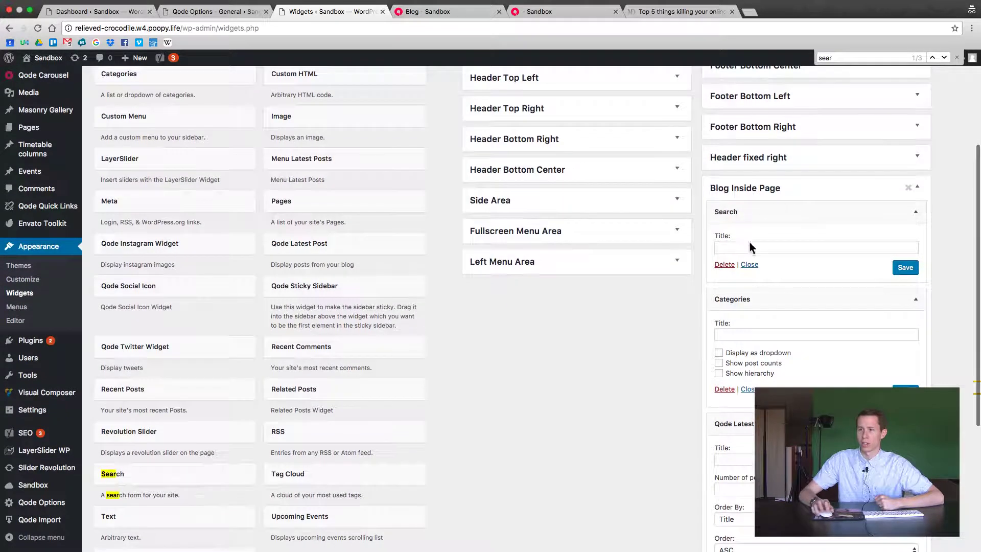
- Title the Search and Categories widgets and save both
click(898, 211)
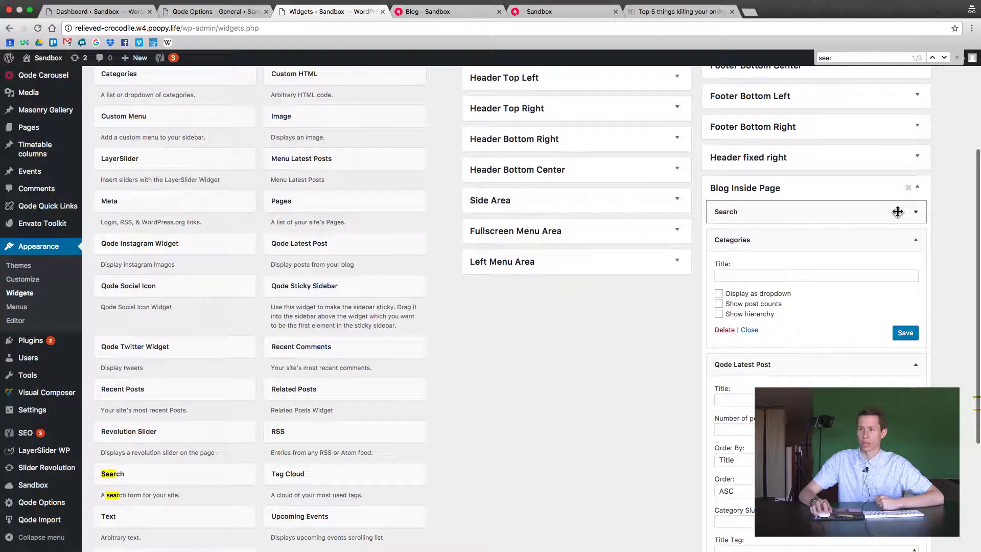
click(898, 213)
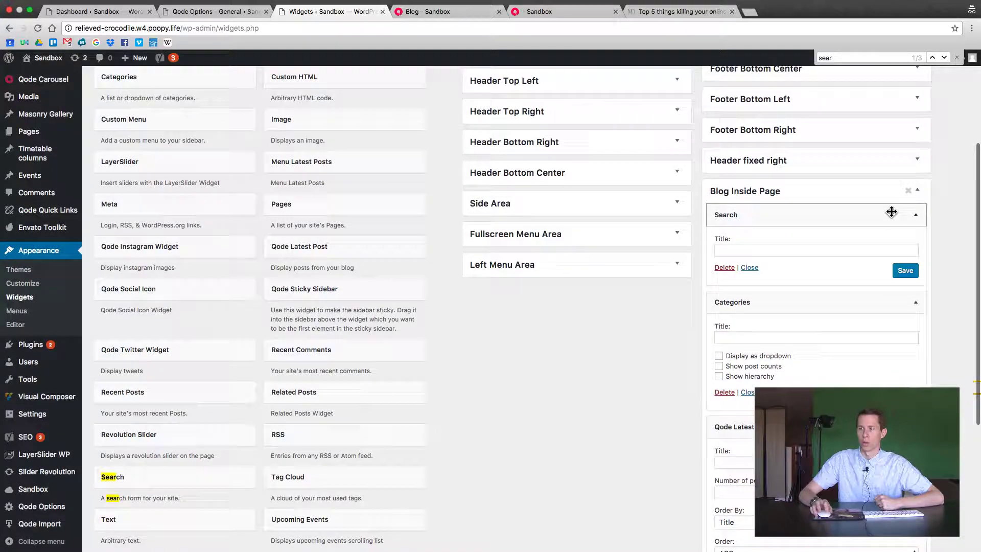
click(811, 248)
text(Search)
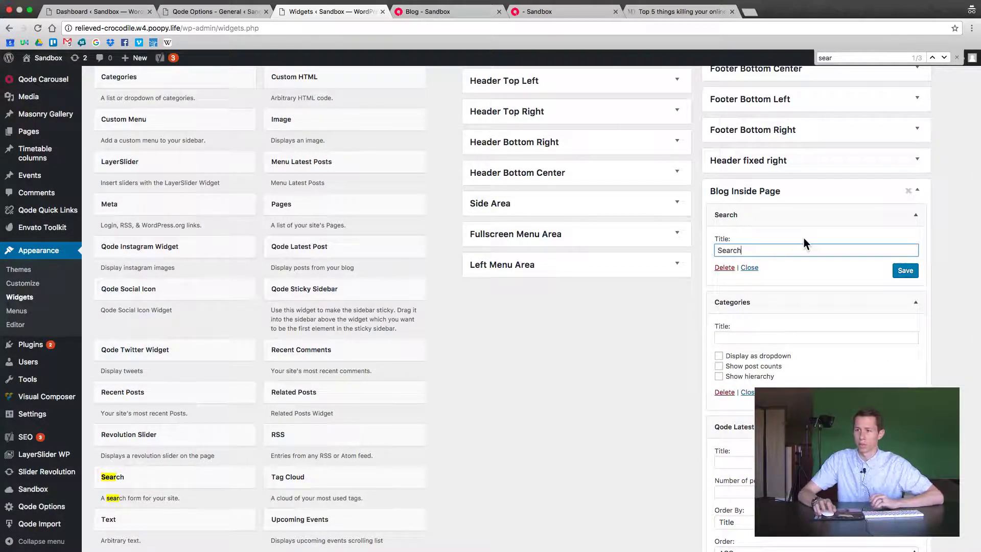
click(808, 213)
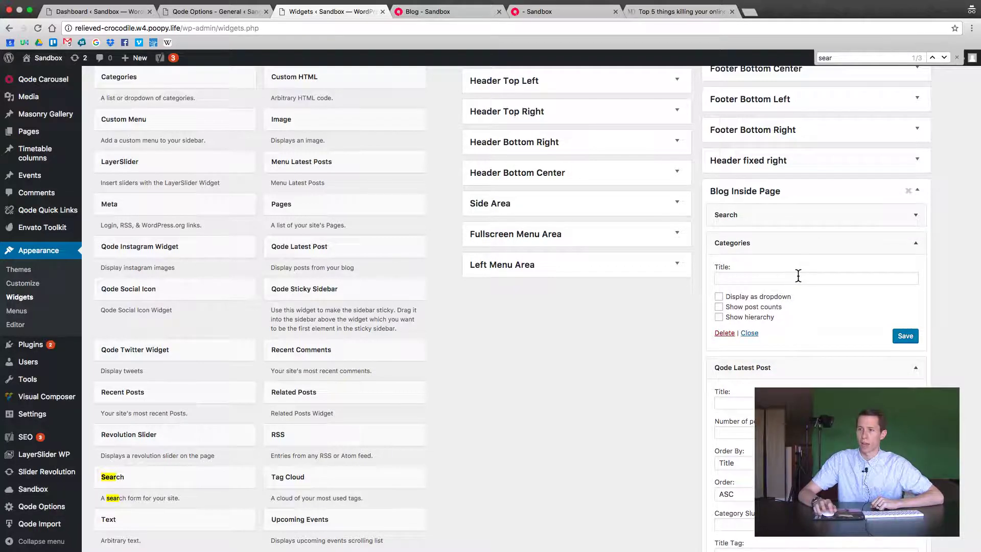
click(799, 276)
text(Categories)
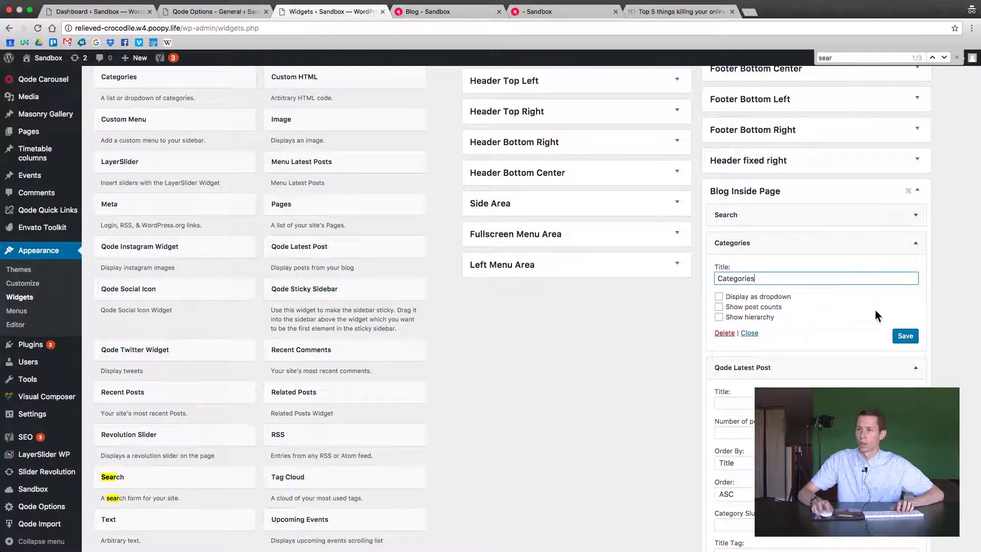
click(905, 336)
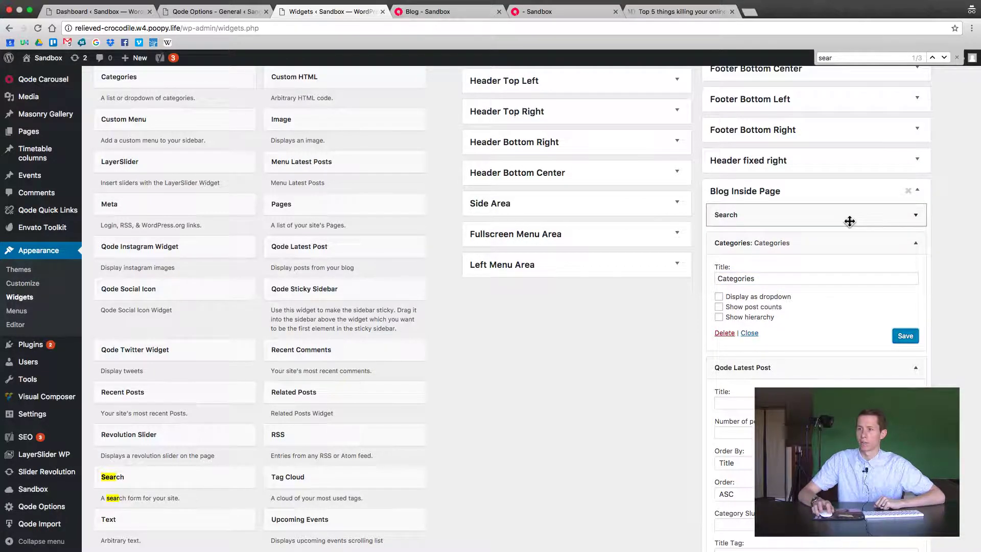
click(849, 221)
click(905, 271)
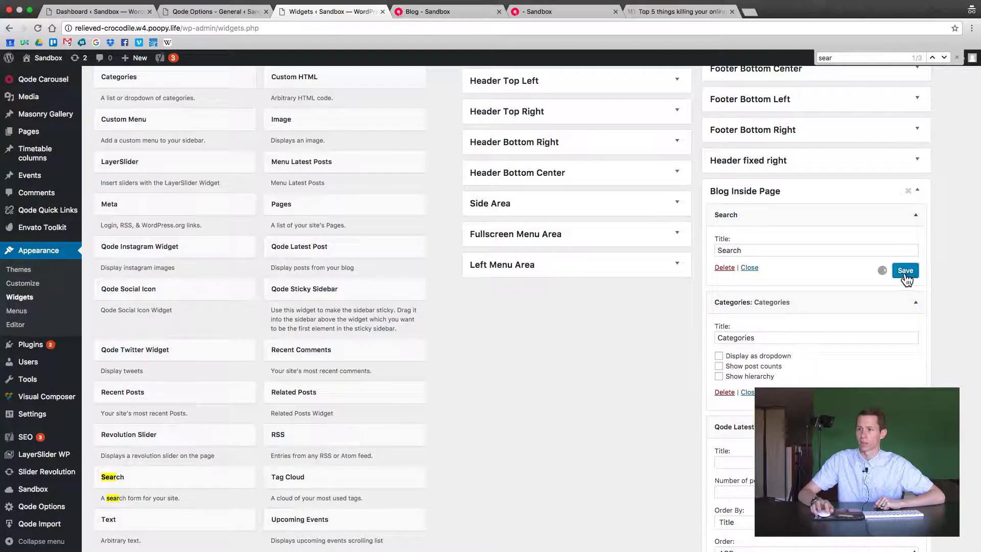
click(854, 217)
click(841, 241)
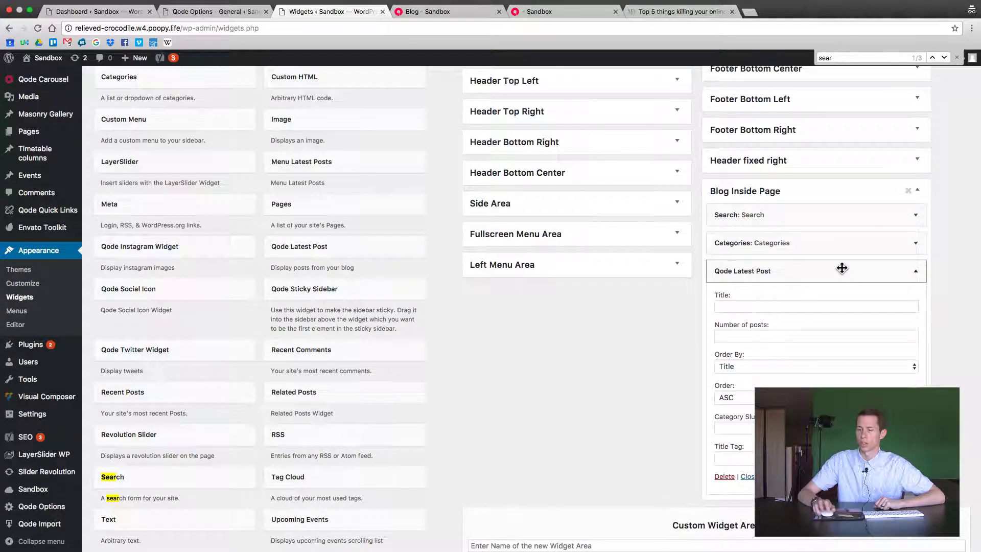
- Give the Qode Latest Post widget the title 'Latest Posts' and 3 posts
scroll(843, 268, down, 2)
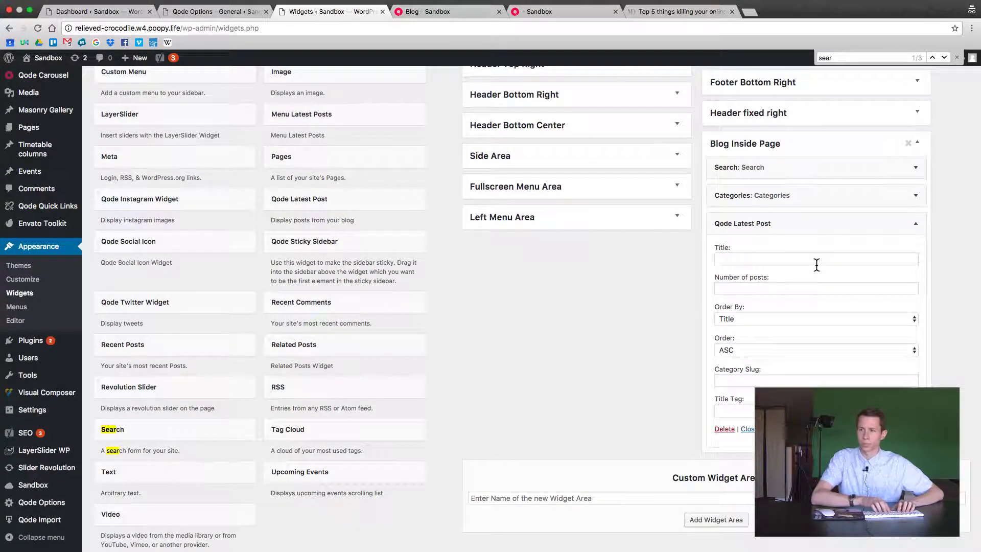
click(817, 261)
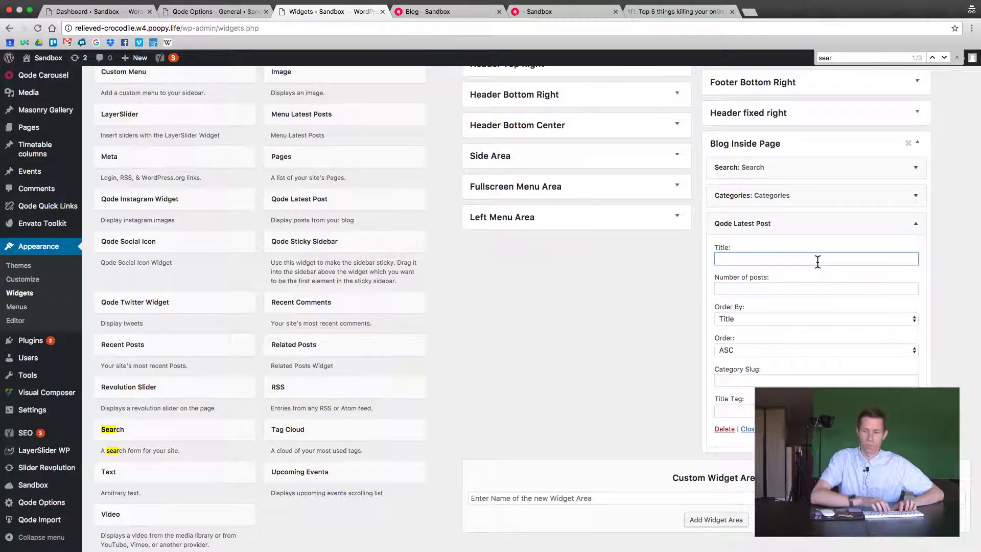
text(Latest Posts)
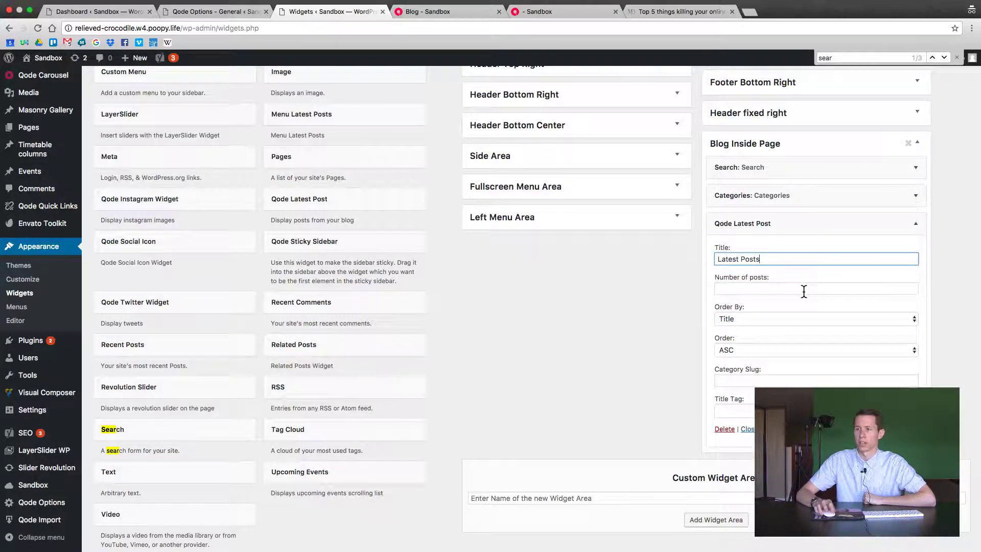
click(804, 289)
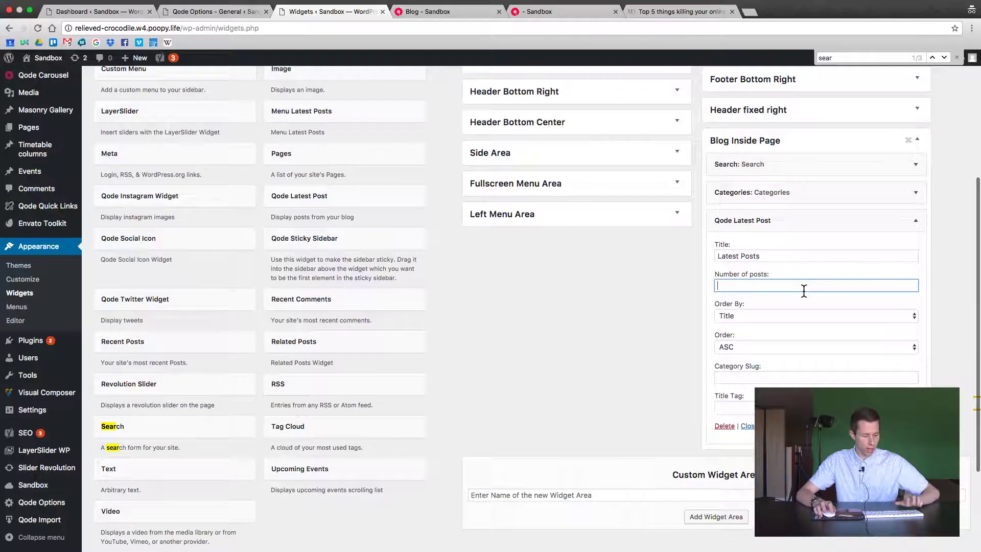
click(949, 325)
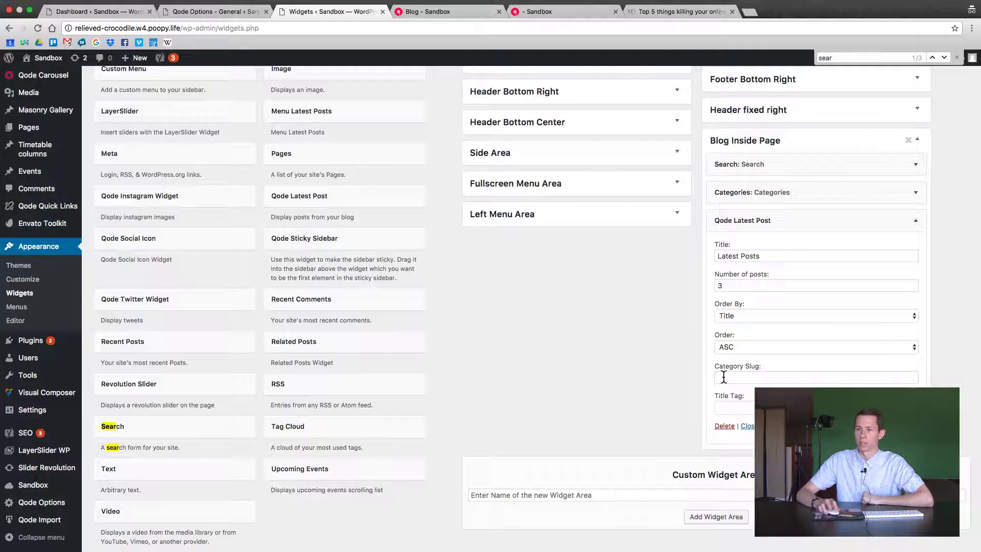
- Add a Tag Cloud widget to Blog Inside Page, title it 'Tags' and save it
key(super+f)
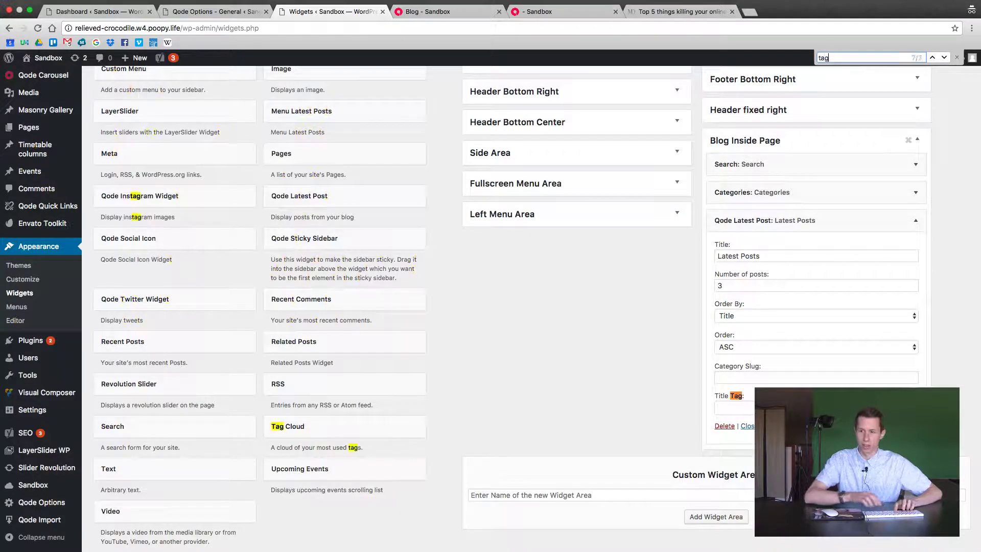
drag(335, 428, 751, 460)
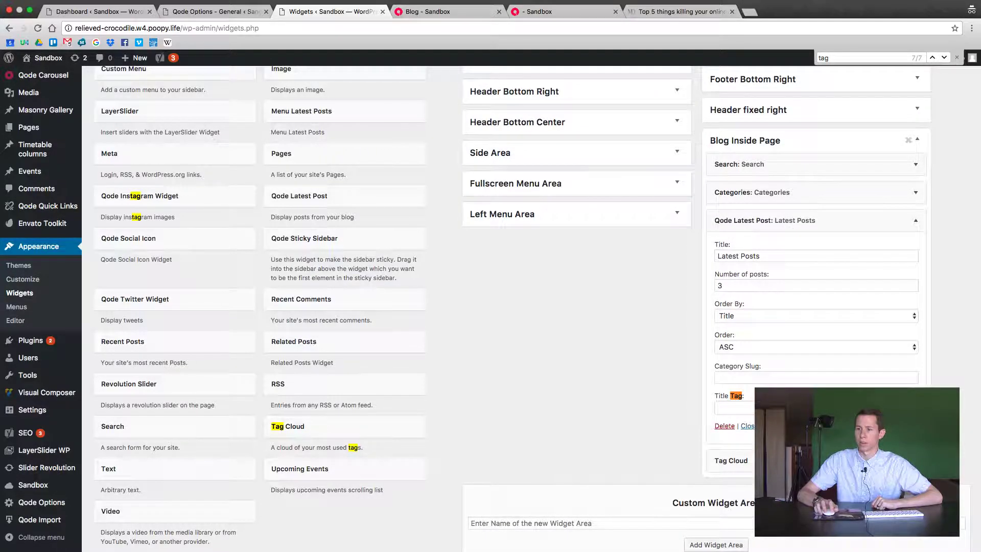
click(792, 222)
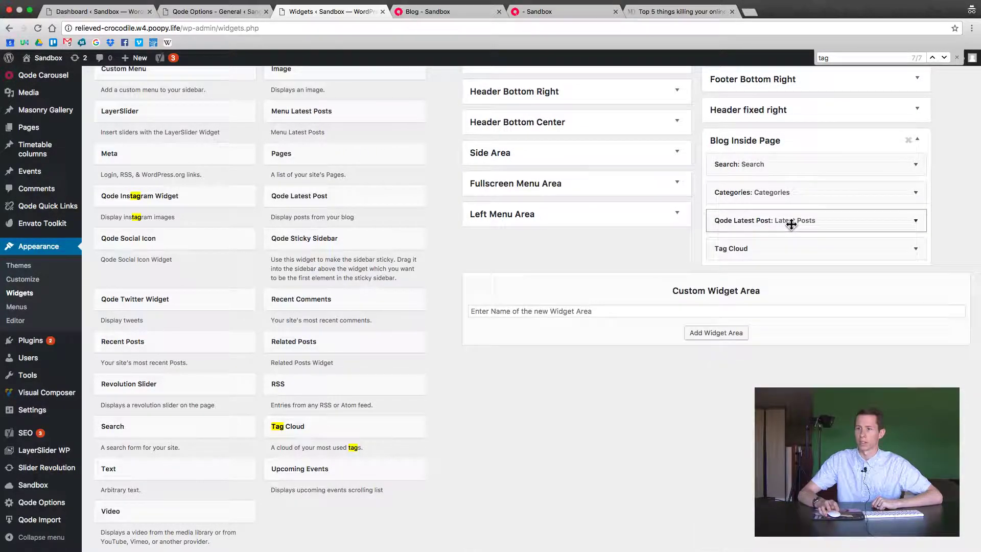
click(793, 250)
click(767, 284)
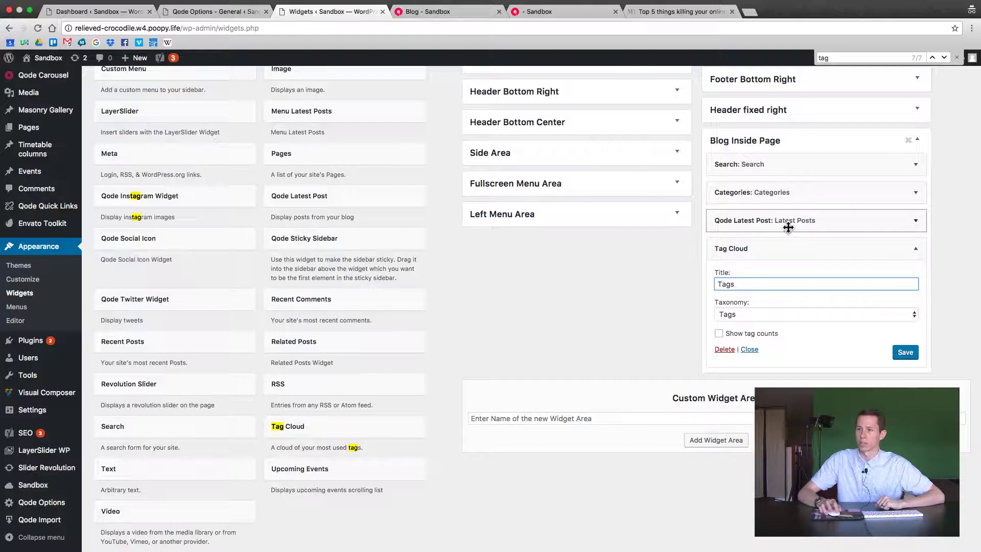
click(908, 353)
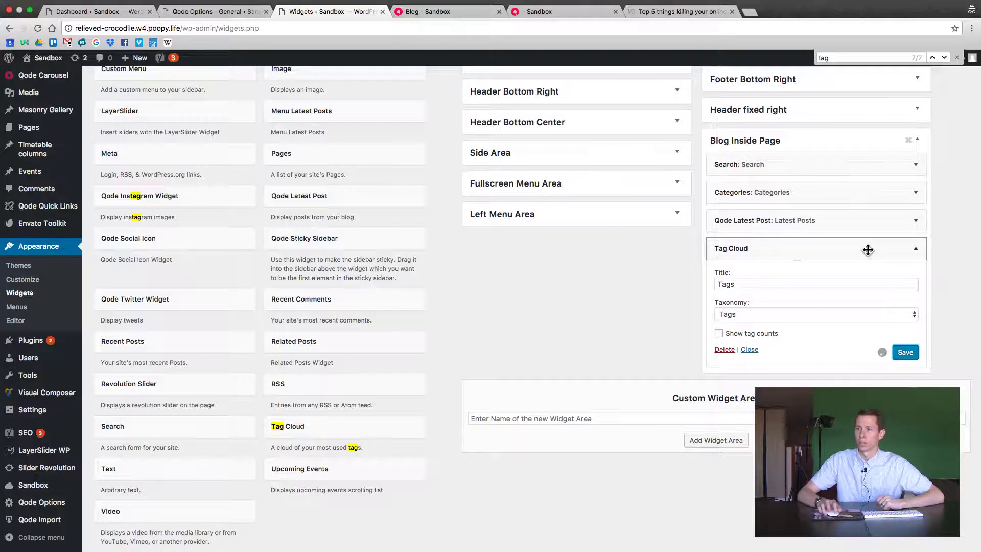
click(864, 249)
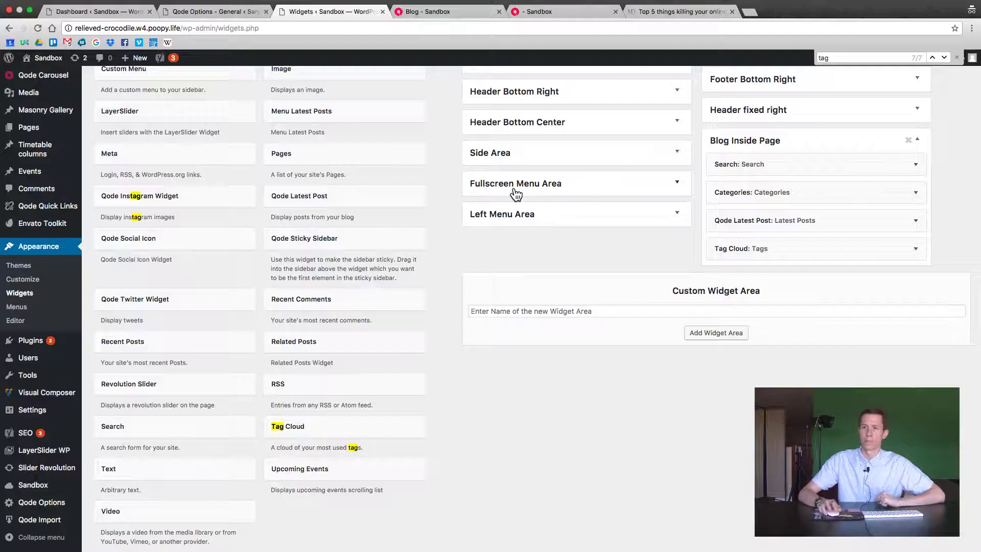
- Refresh the '- Sandbox' blog post tab, view its top, then return to the Dashboard tab
click(535, 11)
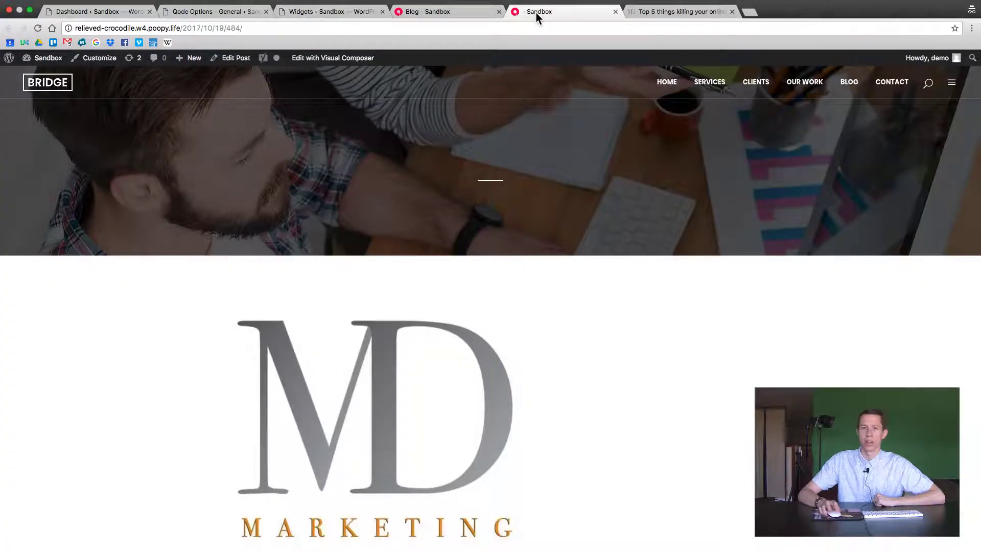
key(super+r)
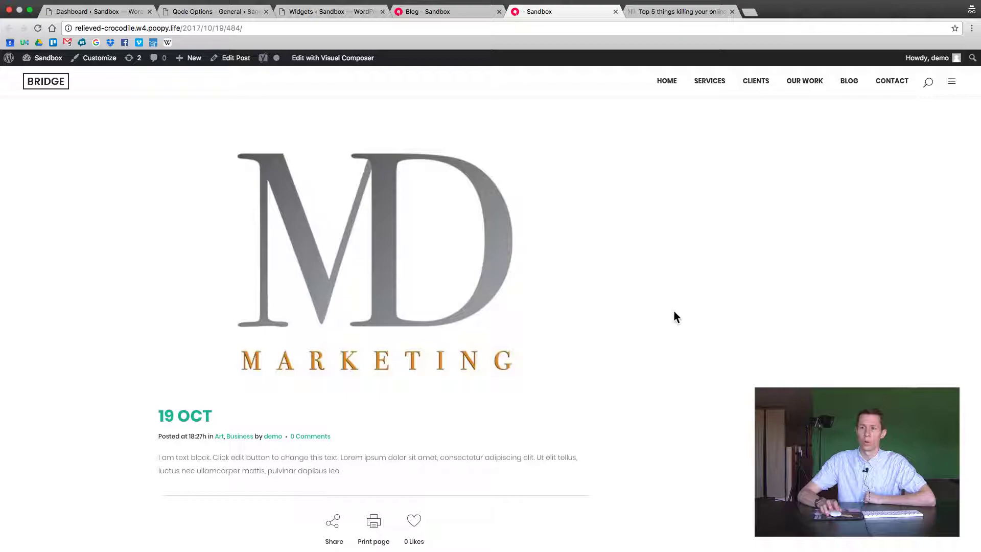
scroll(673, 309, up, 4)
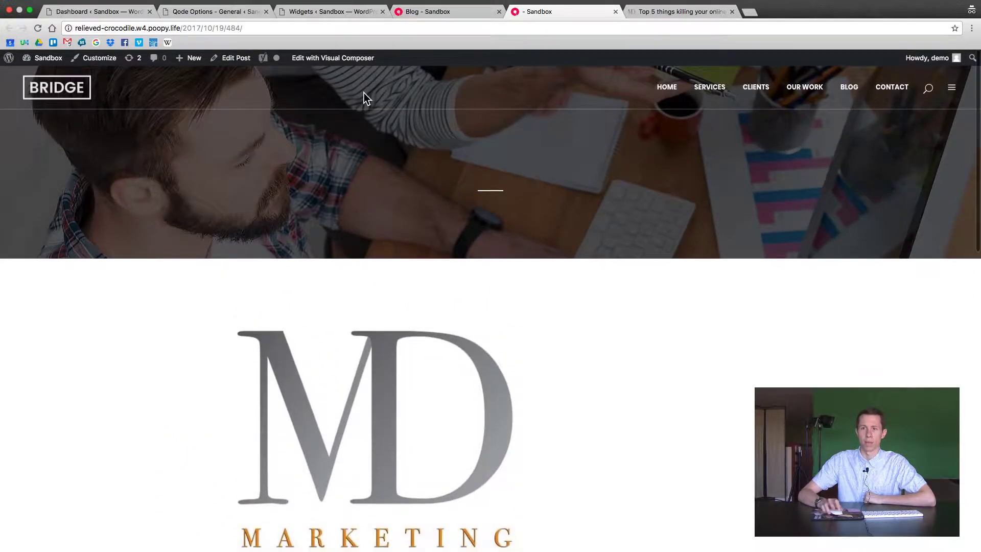
click(112, 11)
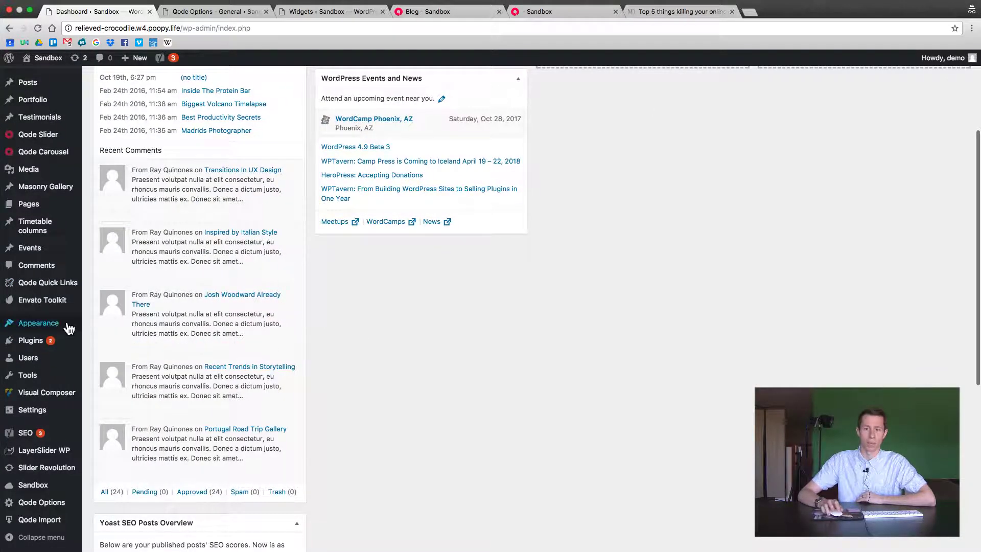
- Go to Qode Options > Blog from the admin sidebar
mouse_move(48, 327)
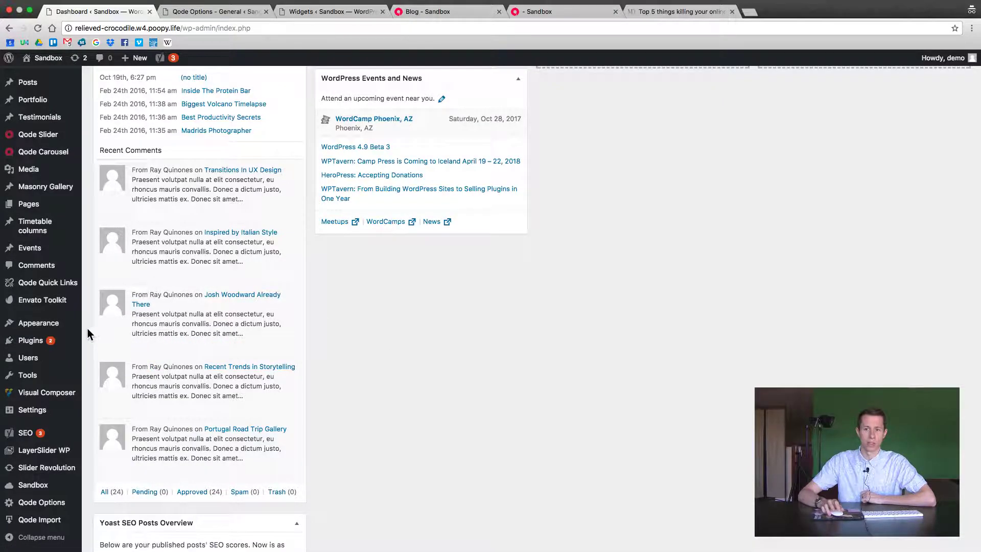
scroll(85, 329, down, 5)
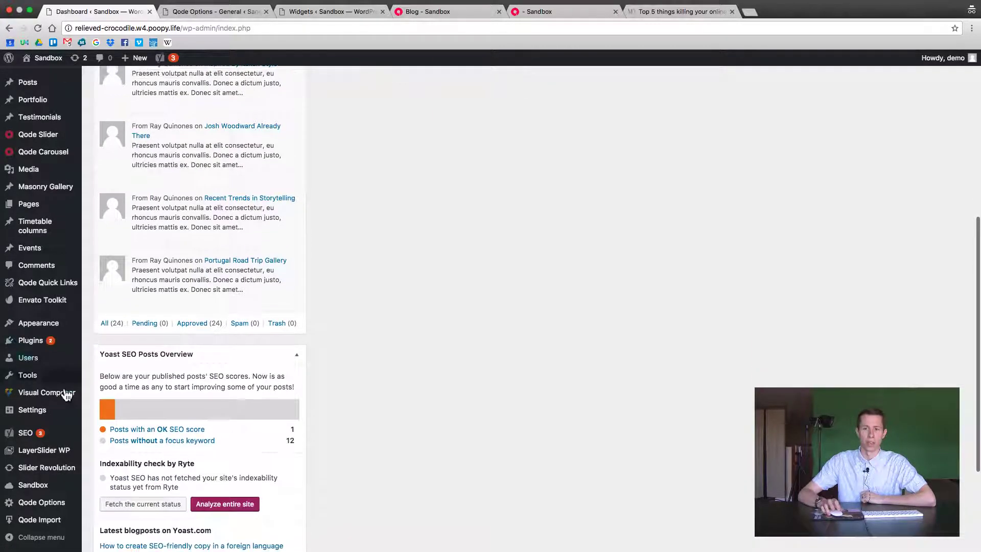
mouse_move(46, 504)
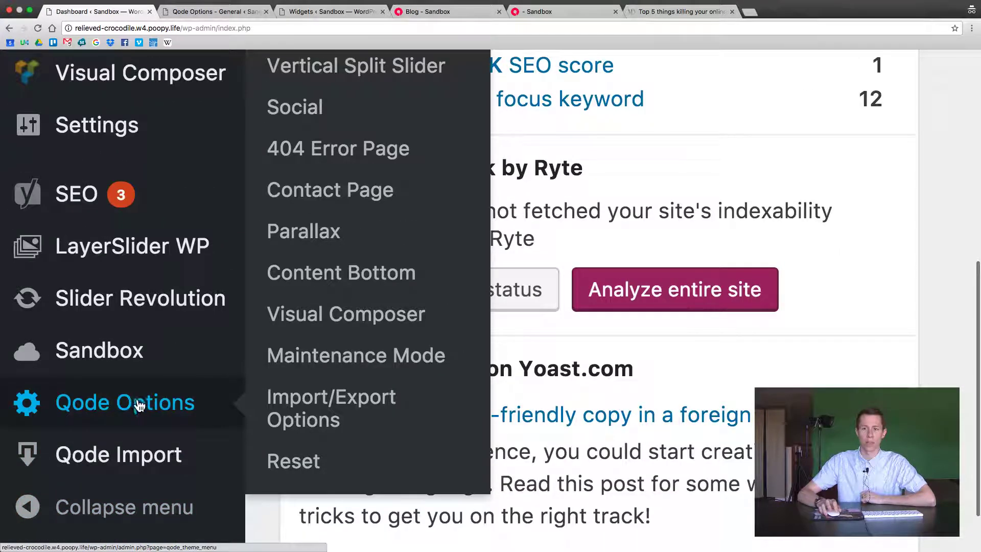
scroll(310, 374, up, 5)
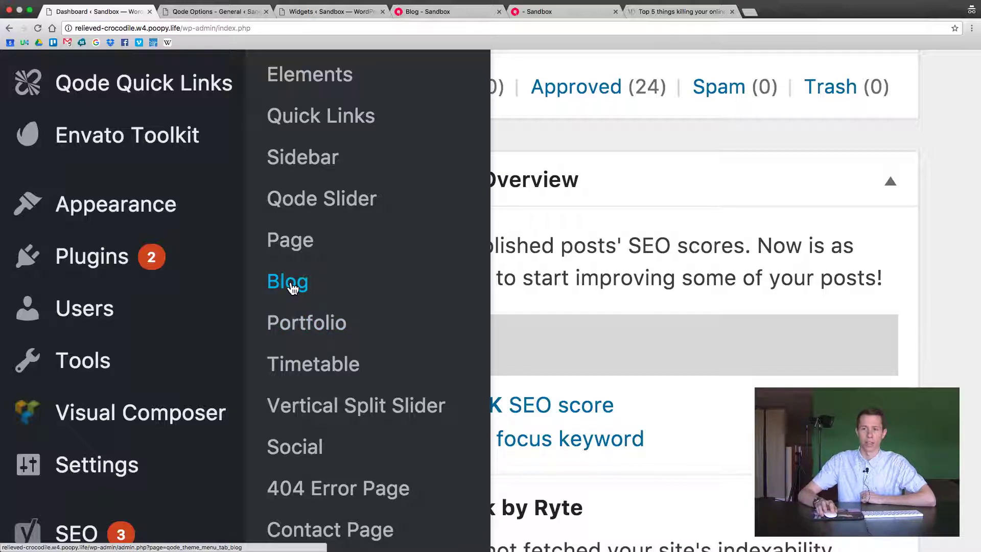
click(293, 288)
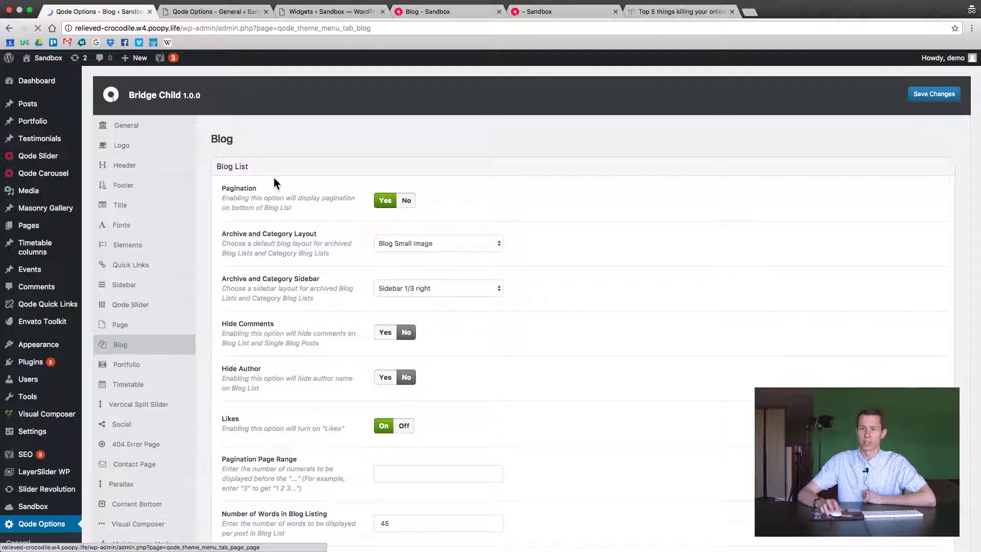
- Search the Blog options for 'sidebar' to reach the Blog Single sidebar settings
scroll(250, 174, down, 3)
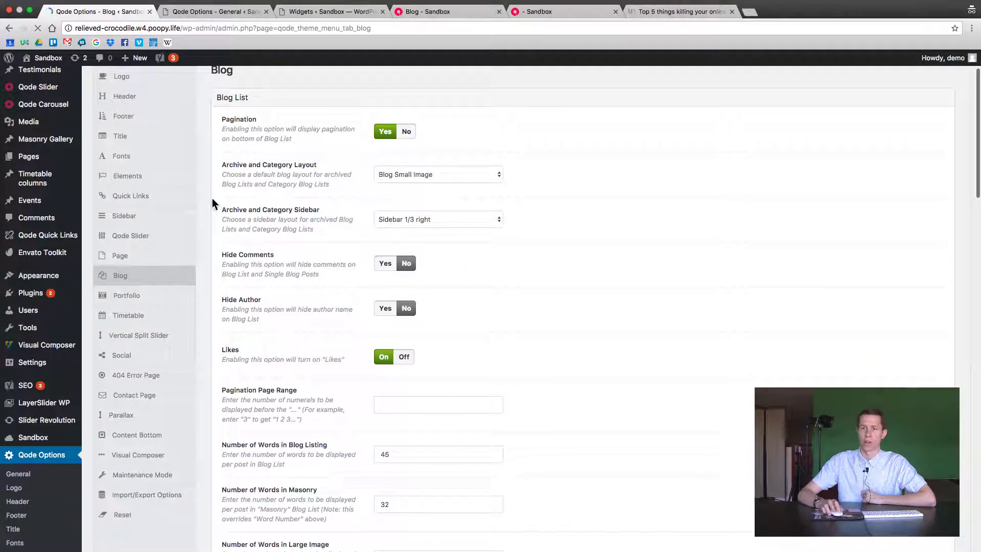
scroll(211, 200, up, 3)
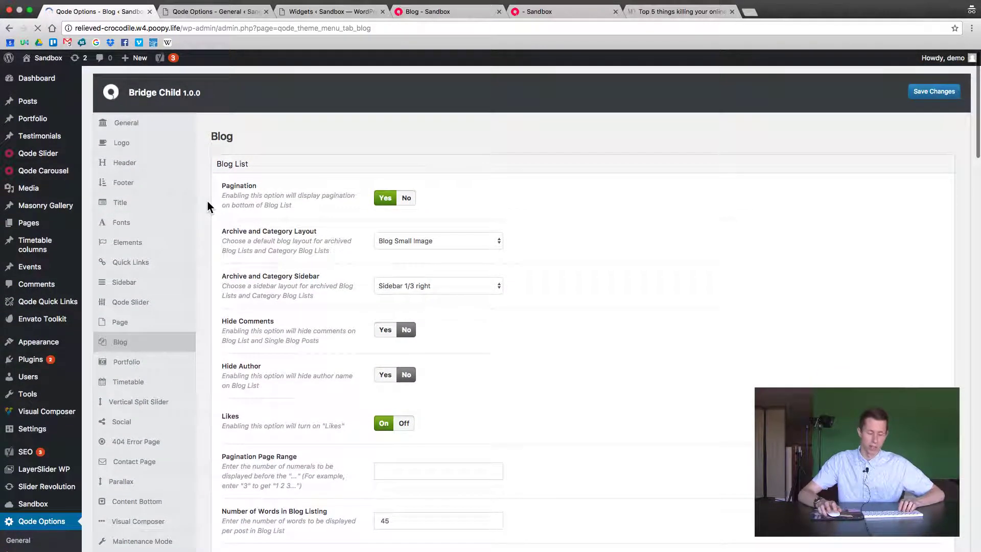
key(super+f)
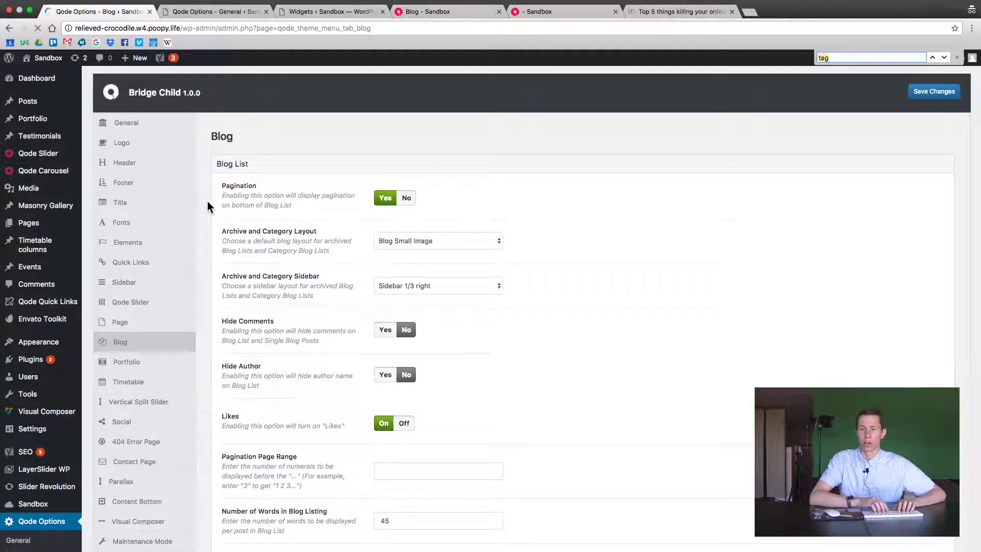
text(sidebar)
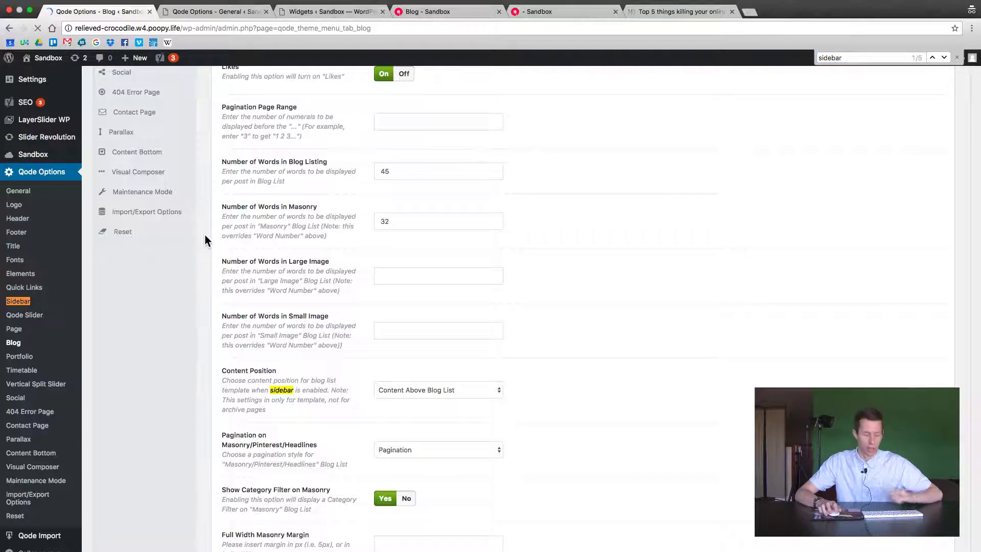
key(super+f)
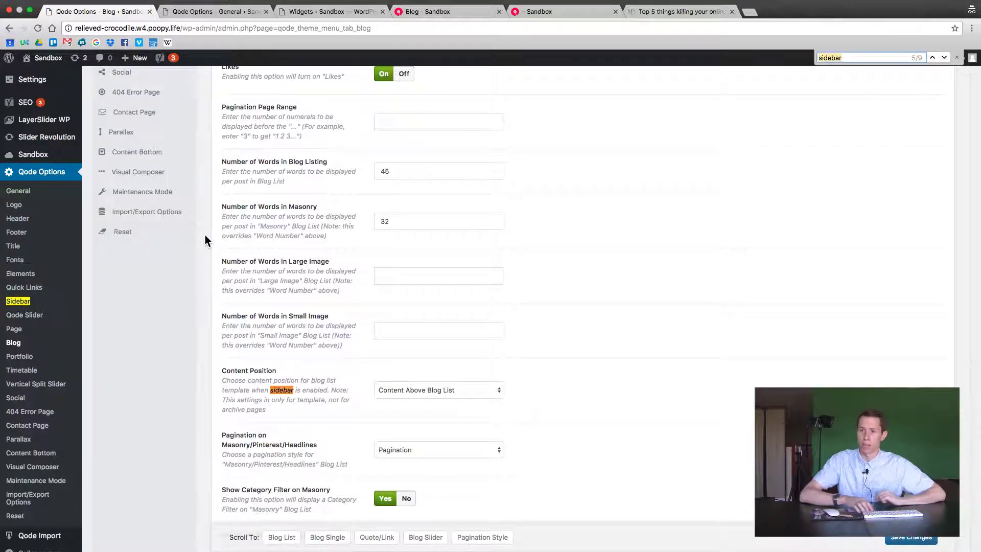
key(Return)
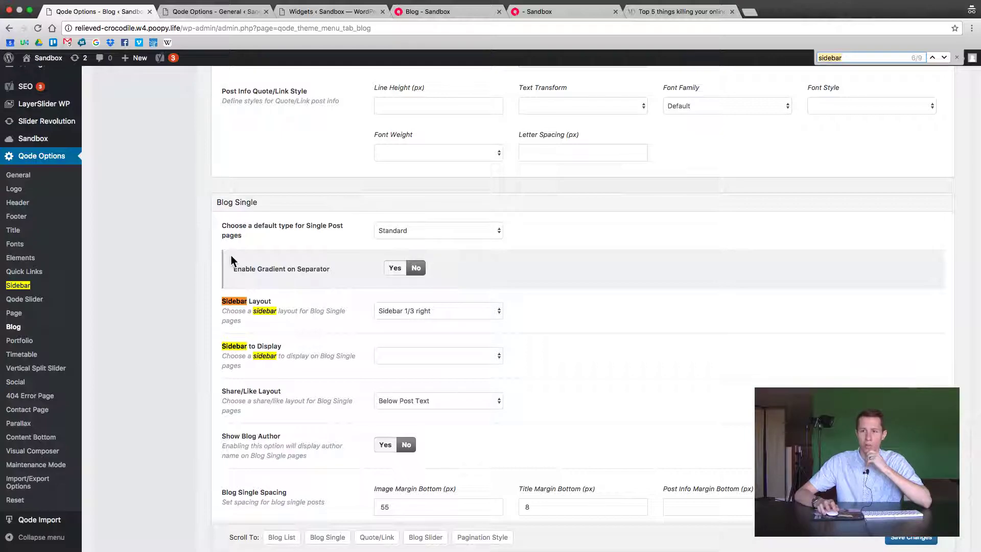
- Keep the Blog Single sidebar layout at Sidebar 1/3 right and switch to the live post
scroll(203, 284, down, 1)
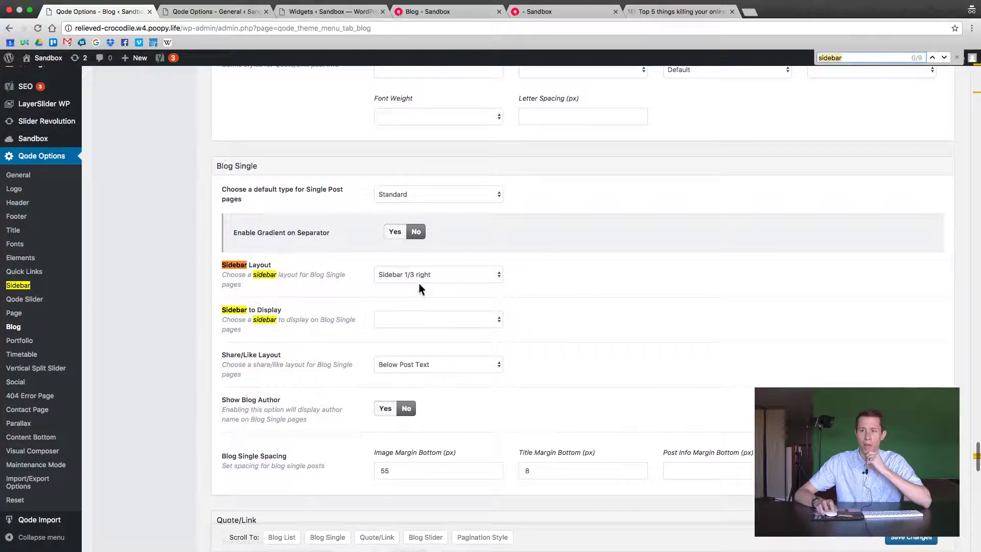
click(428, 277)
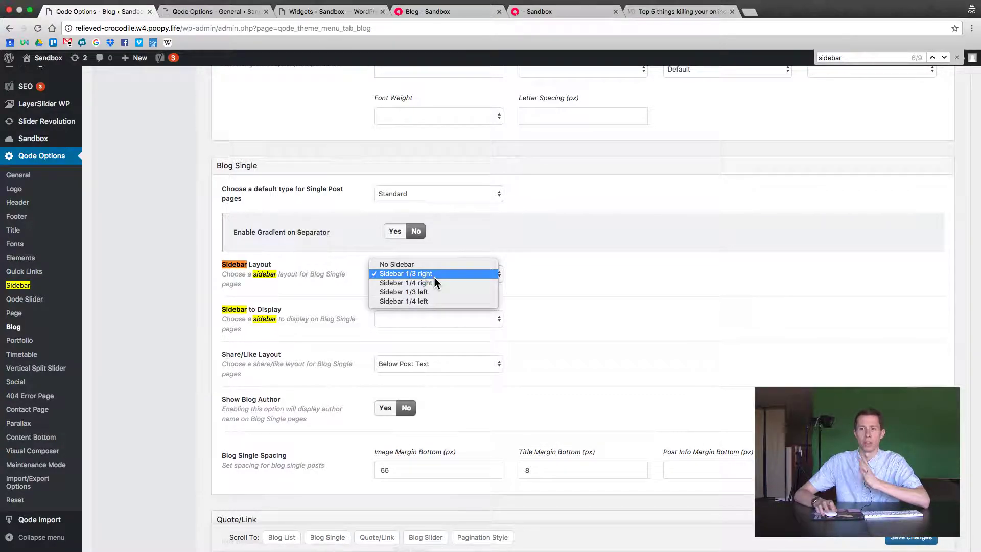
click(571, 11)
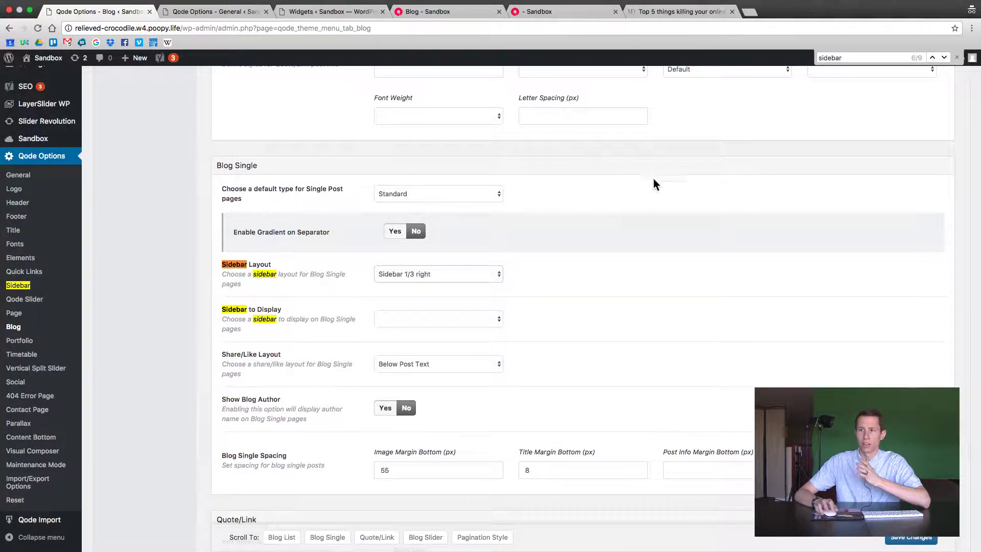
click(544, 11)
scroll(635, 256, down, 2)
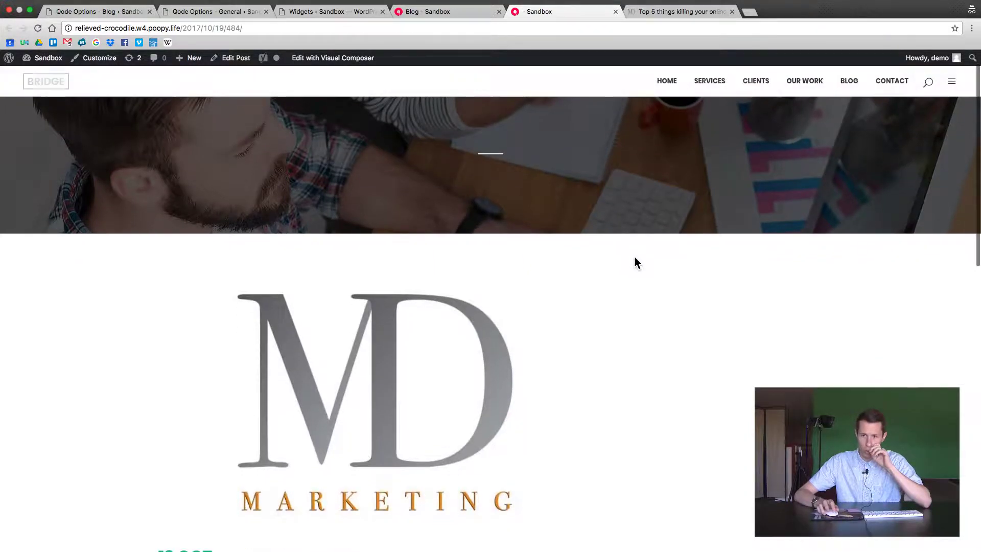
scroll(635, 258, down, 3)
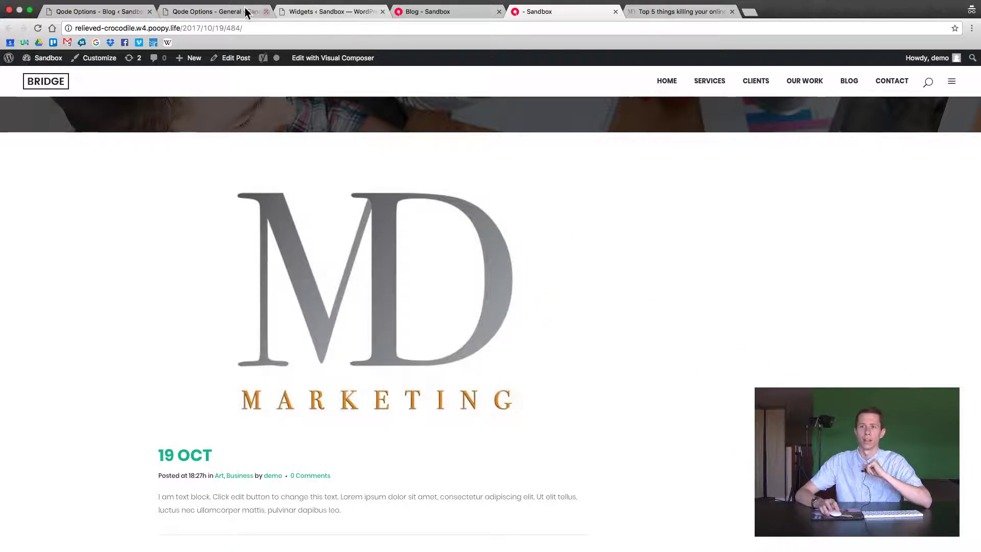
- Set Blog Single's 'Sidebar to Display' to Blog Inside Page, save, and switch to the live post
click(88, 11)
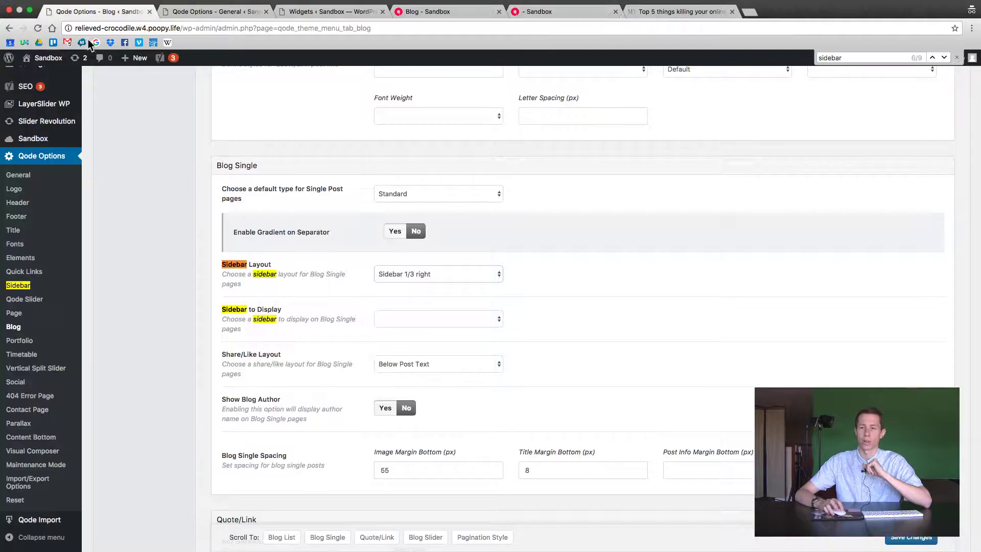
click(390, 279)
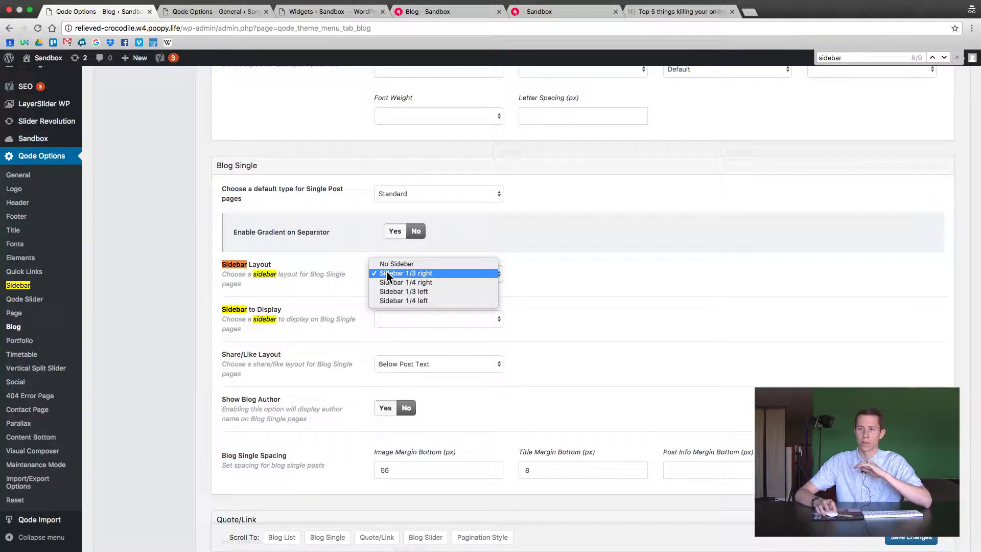
click(330, 293)
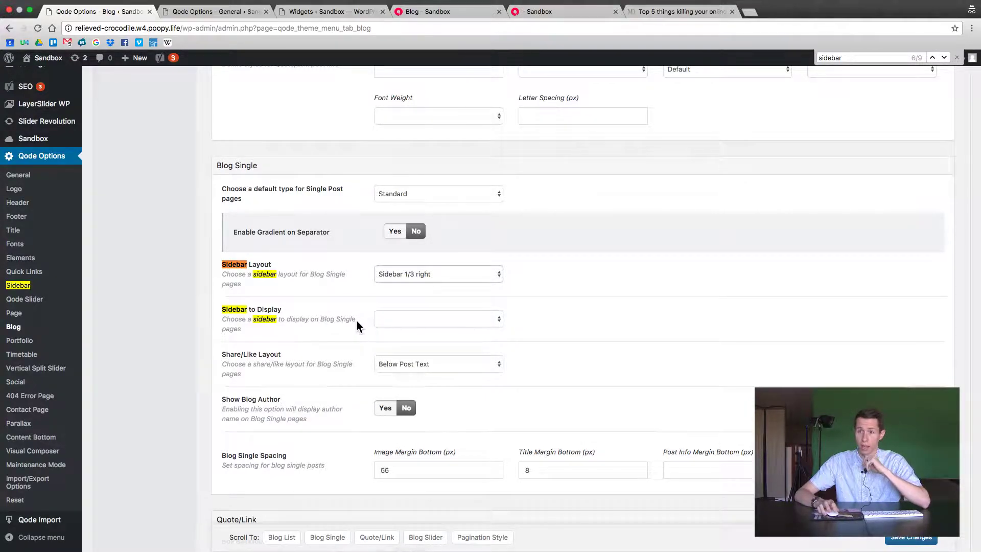
scroll(355, 318, down, 1)
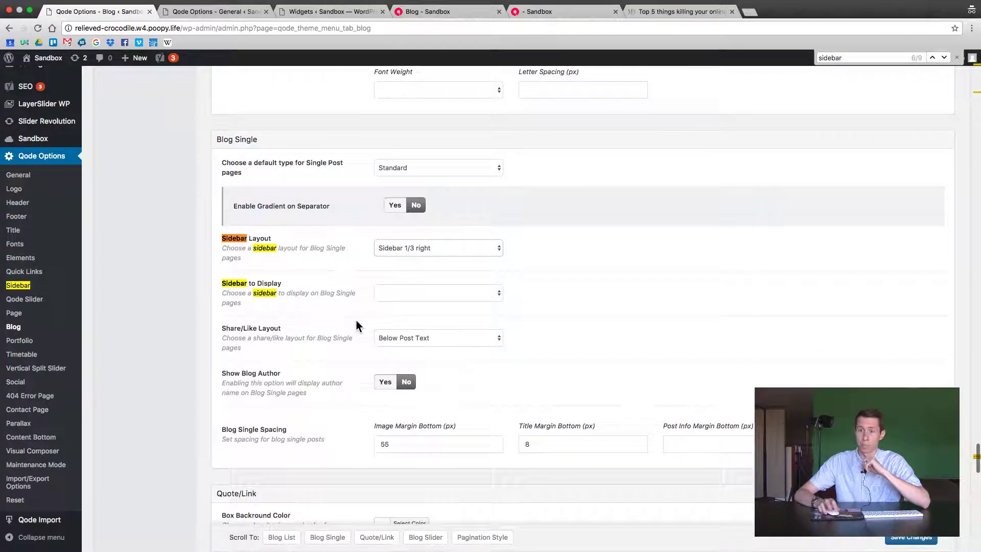
click(396, 296)
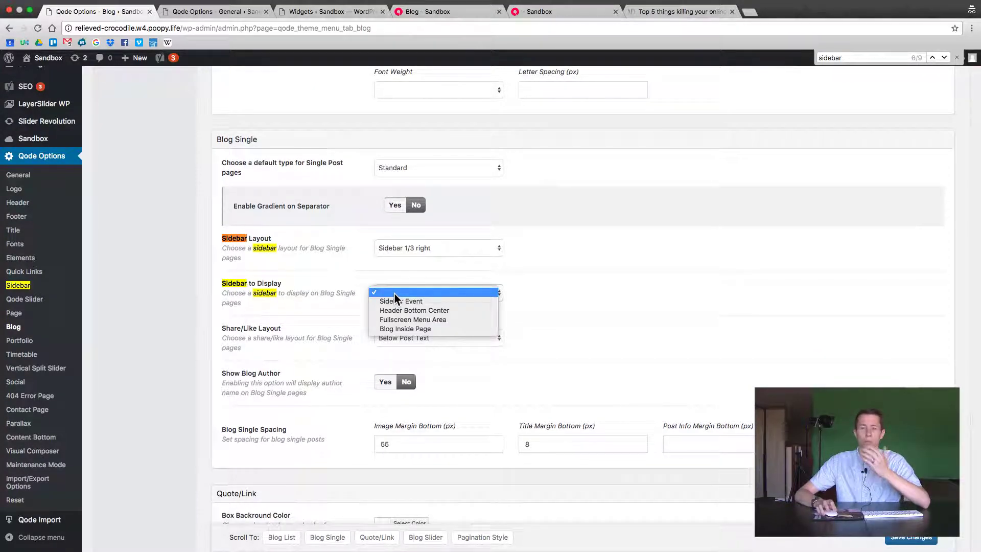
click(403, 329)
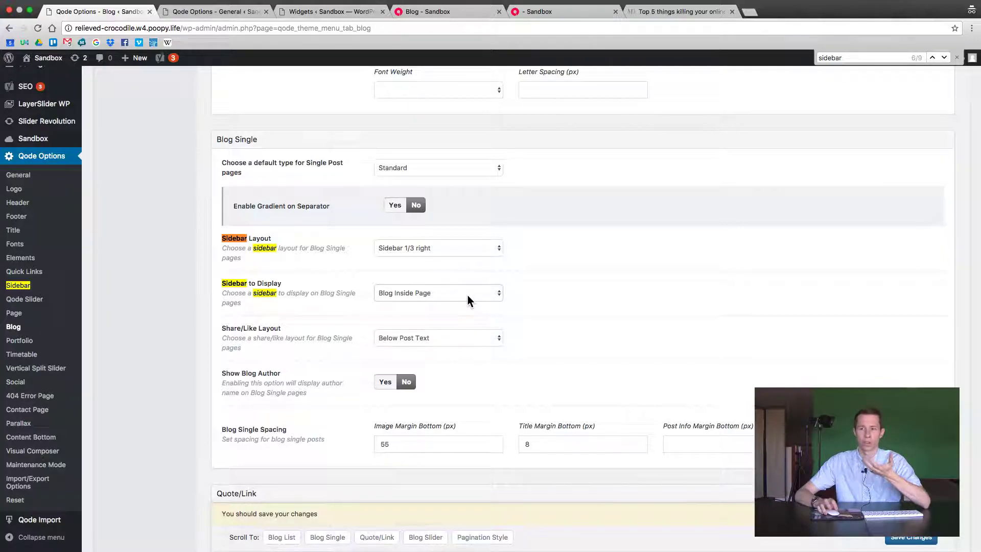
click(912, 537)
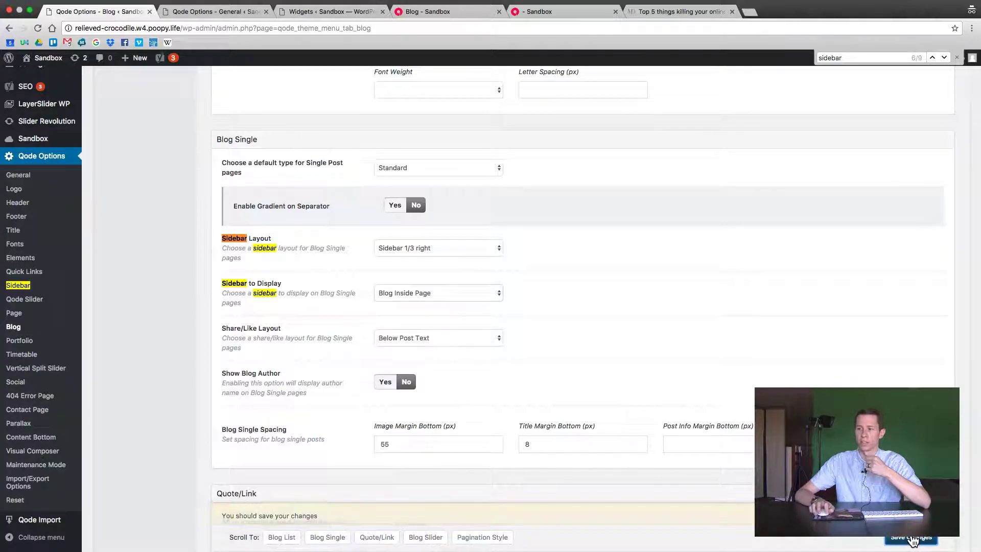
click(529, 14)
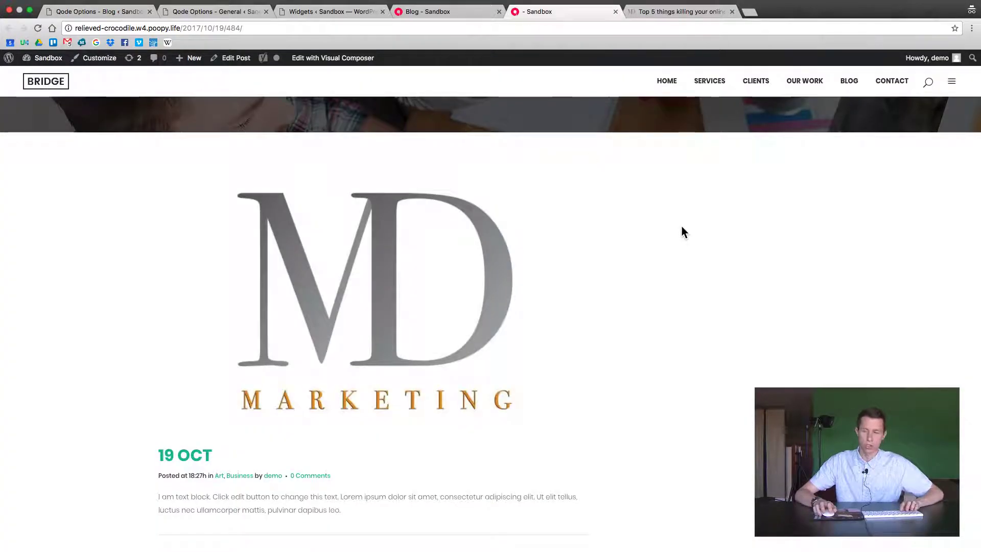
- Reload the MD Marketing post and review its new Search, Categories and Latest Posts sidebar
key(super+r)
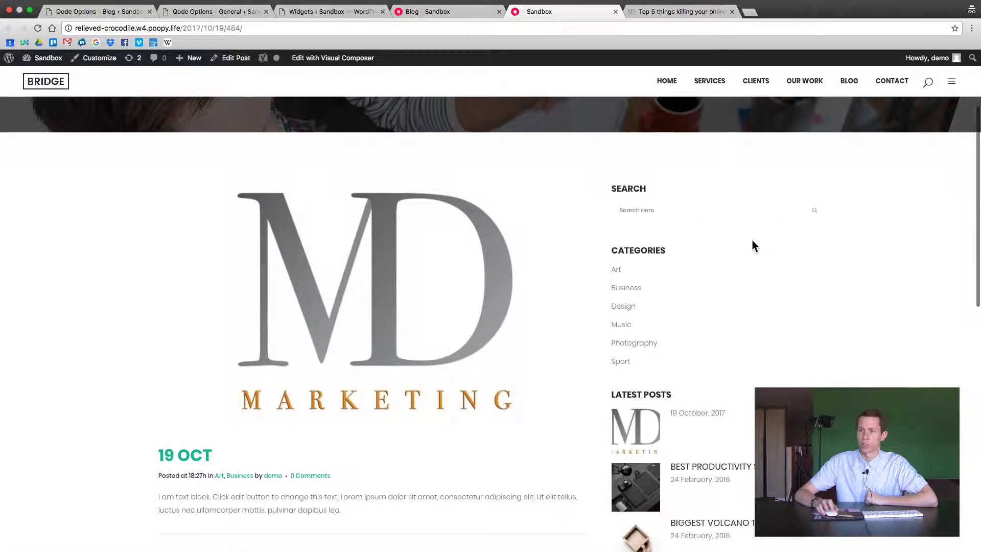
scroll(746, 244, down, 5)
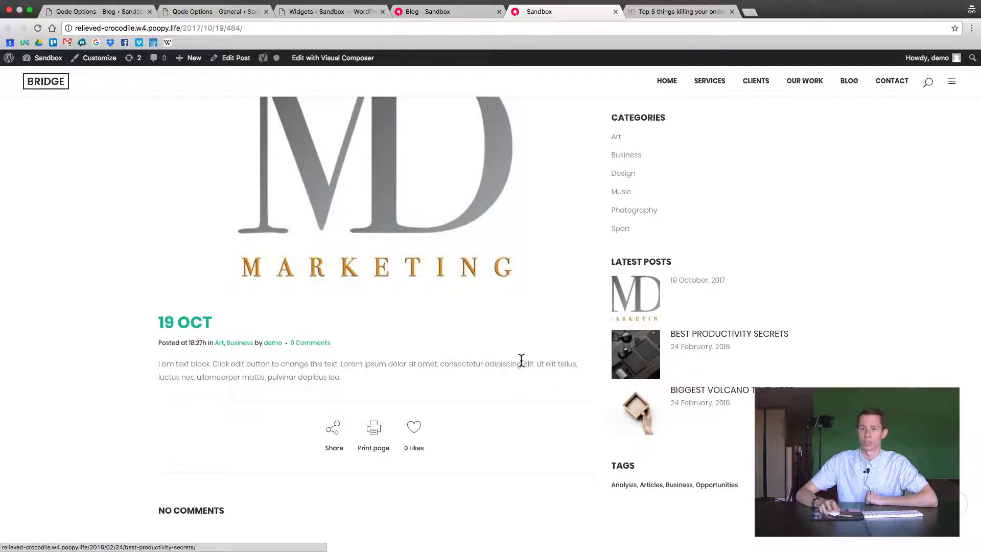
scroll(605, 444, down, 3)
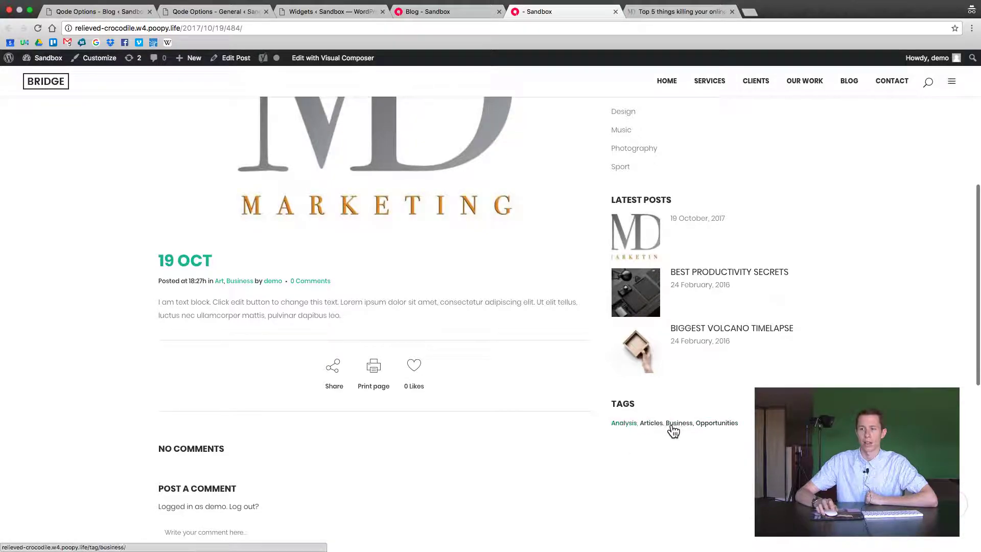
scroll(605, 412, up, 5)
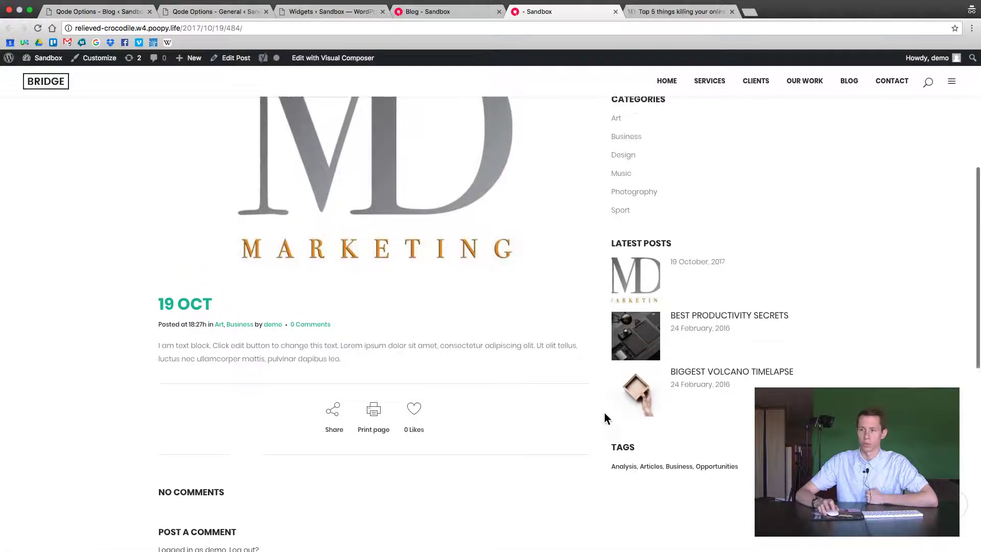
scroll(602, 404, up, 4)
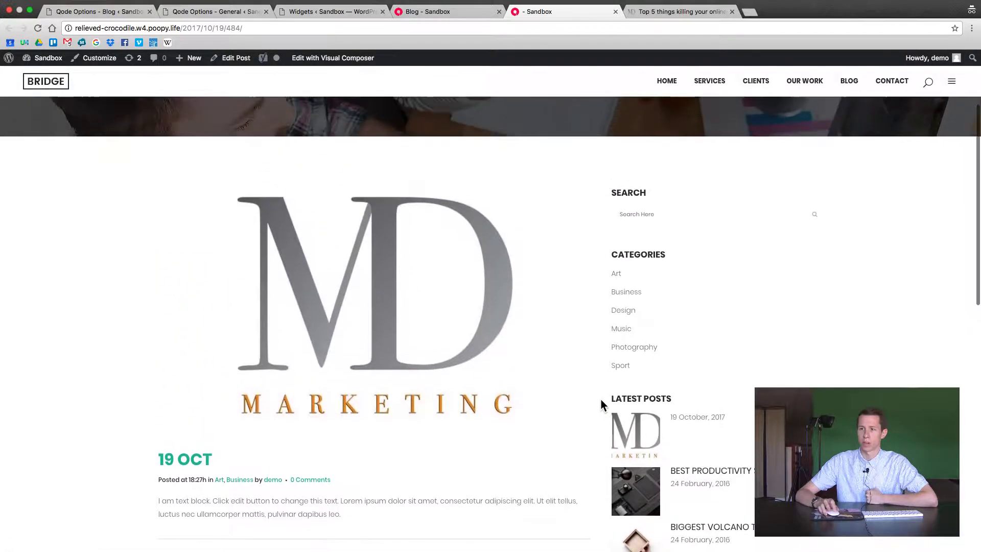
scroll(842, 379, down, 1)
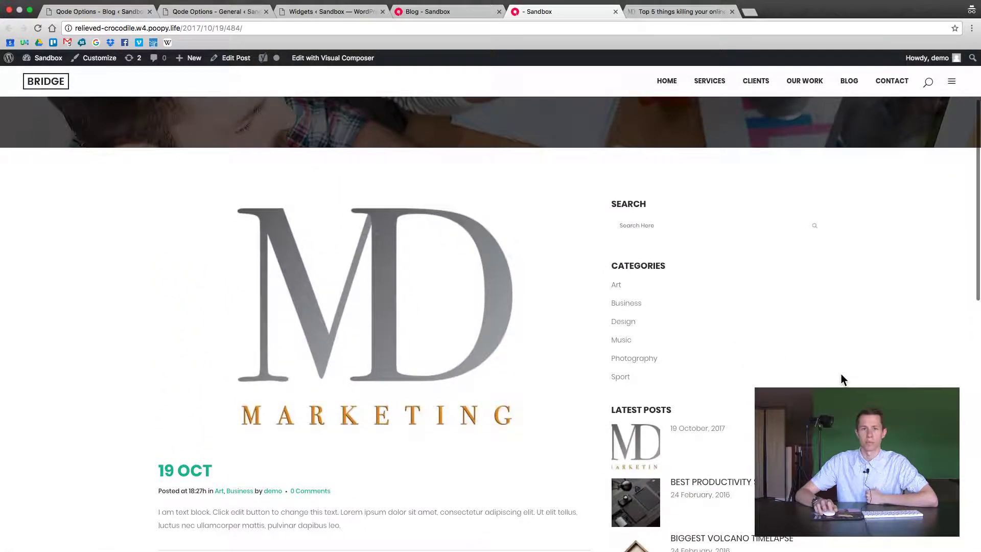
scroll(833, 323, down, 4)
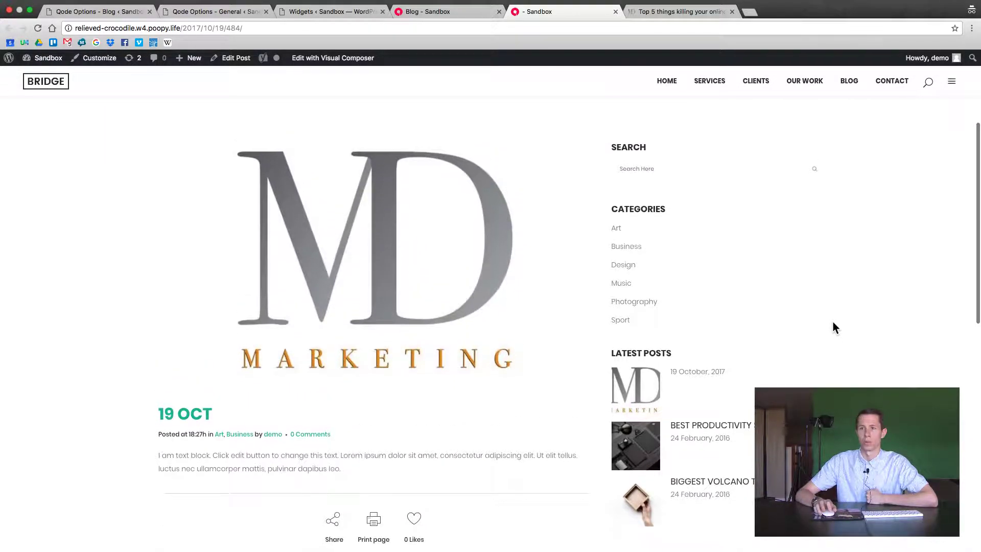
scroll(833, 323, up, 4)
scroll(818, 322, down, 1)
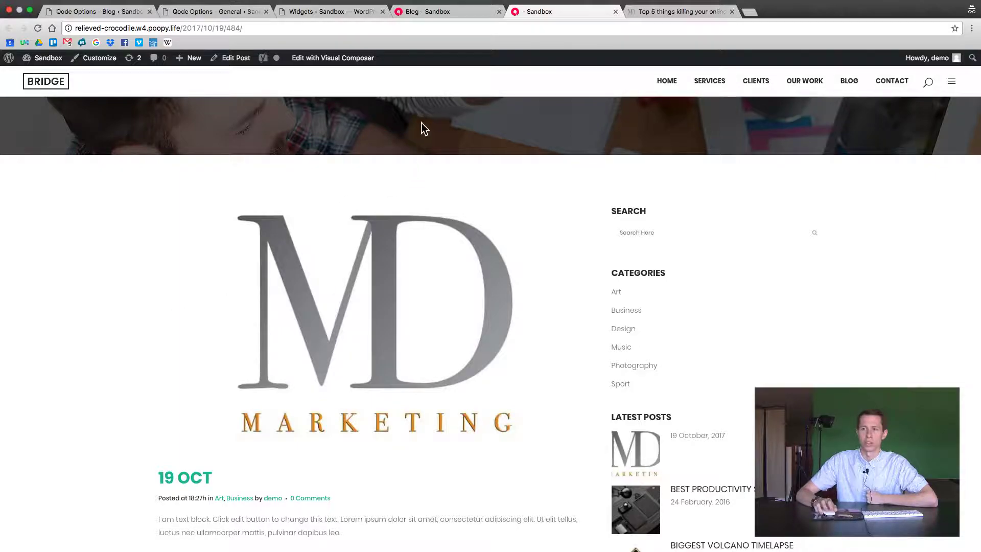
- In Qode Options General's Custom CSS, select the BLOG INSIDE PAGE featured-image rule (width 85%, auto margins)
click(195, 11)
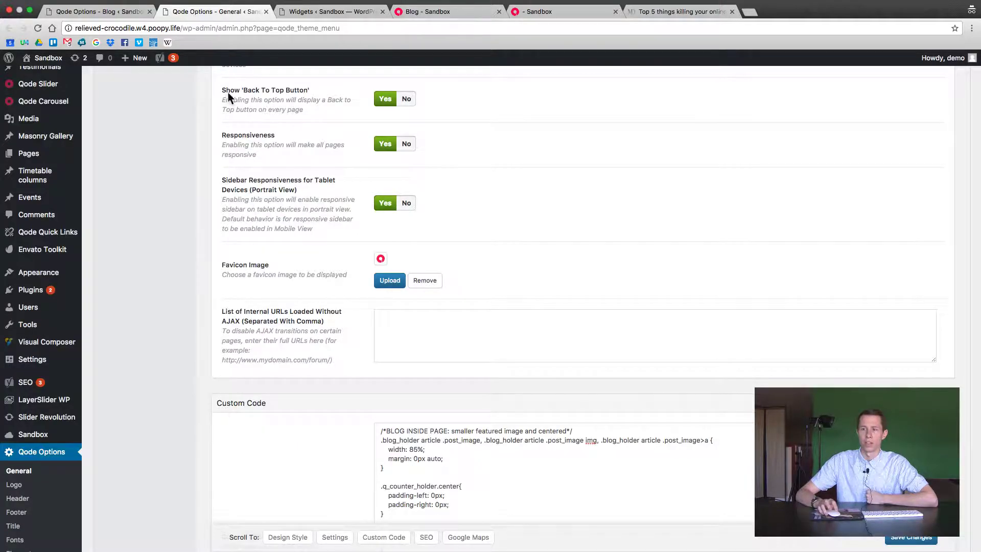
scroll(351, 323, down, 3)
click(399, 390)
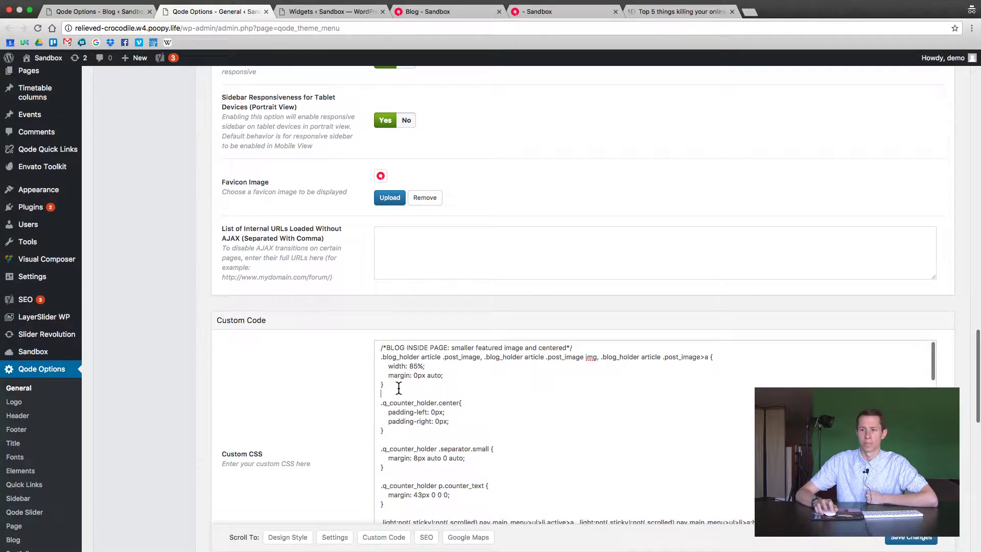
drag(398, 385, 381, 348)
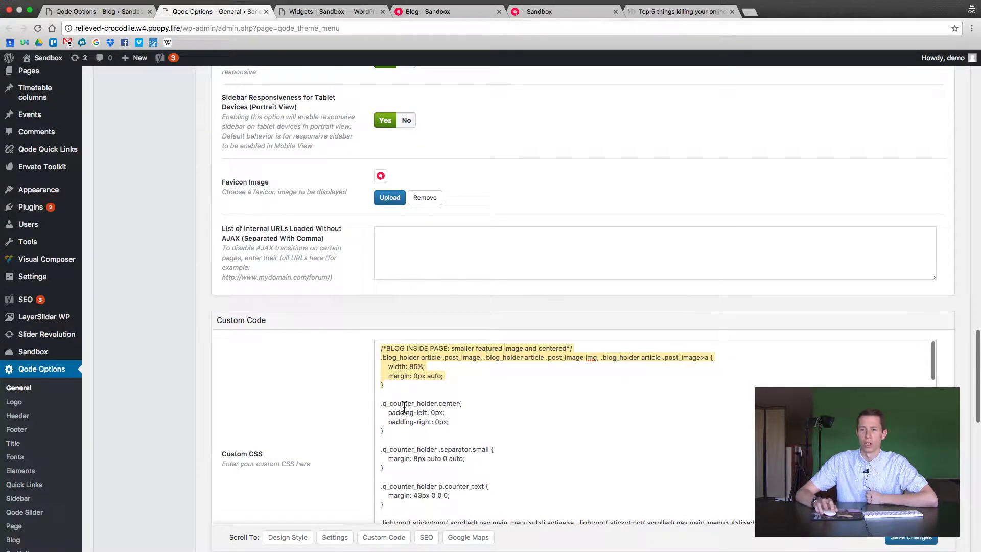